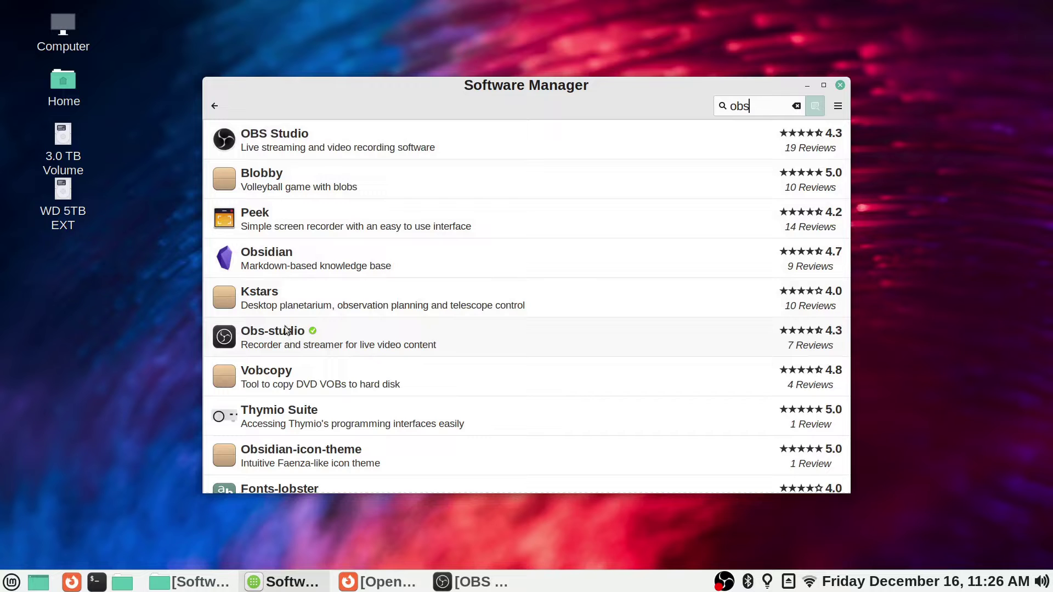
# Open the OBS Studio entry from the search results and examine its description, Flatpak details and reviews
pyautogui.click(271, 140)
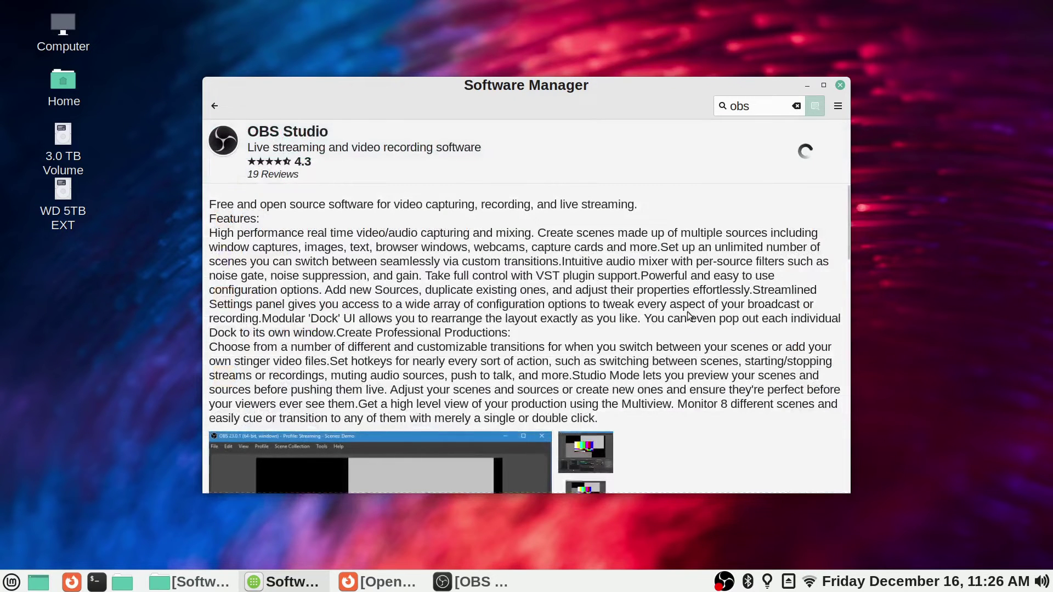
pyautogui.scroll(-10, 689, 307)
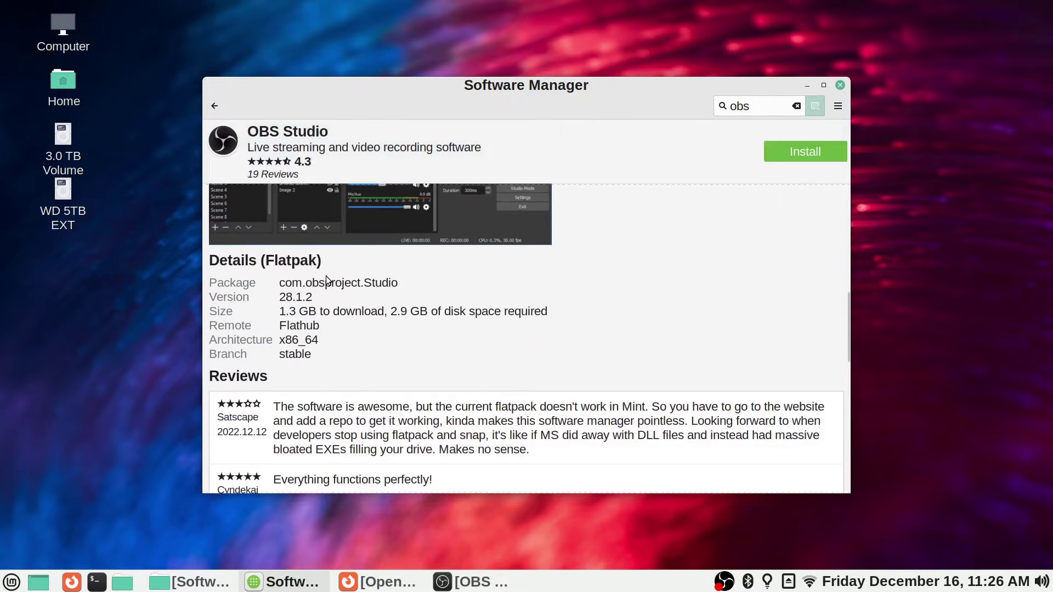
pyautogui.scroll(3, 632, 328)
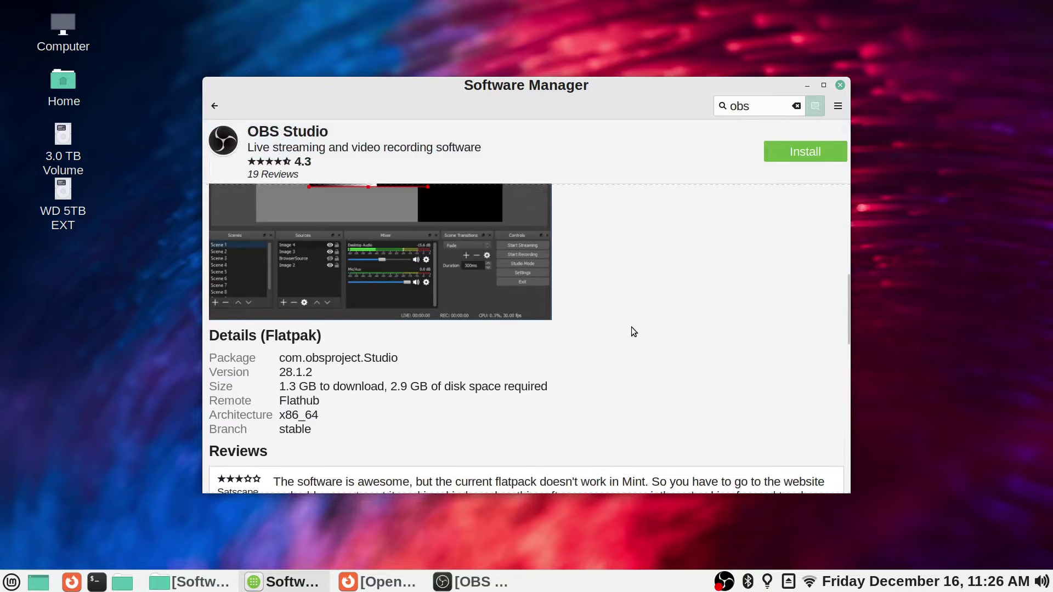
pyautogui.scroll(1, 631, 328)
pyautogui.scroll(-1, 631, 329)
pyautogui.scroll(5, 583, 369)
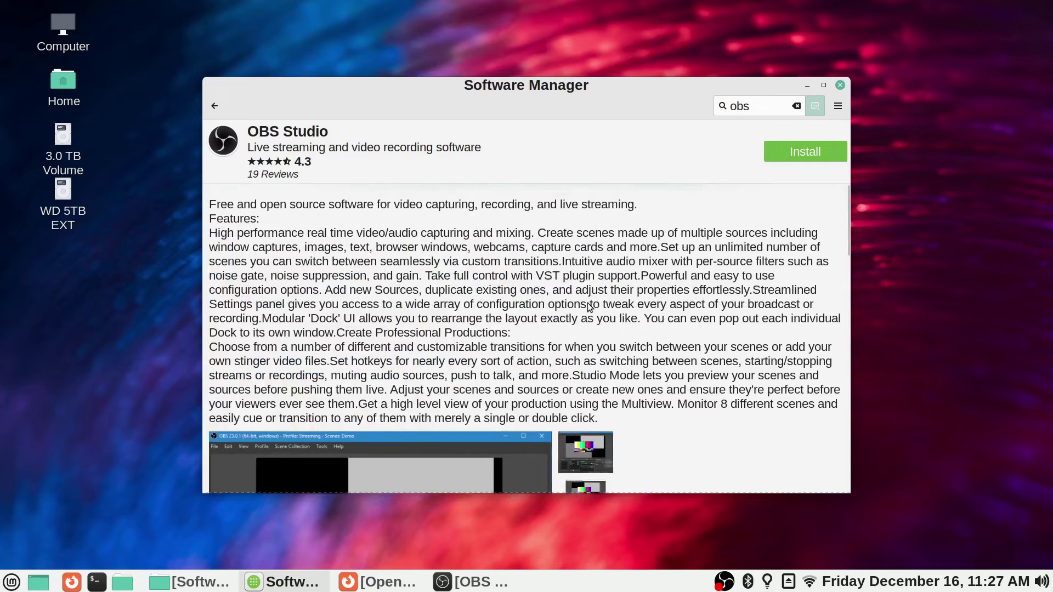
# Review the description and package details of the separate Obs-studio entry, and return to the search results
pyautogui.click(214, 107)
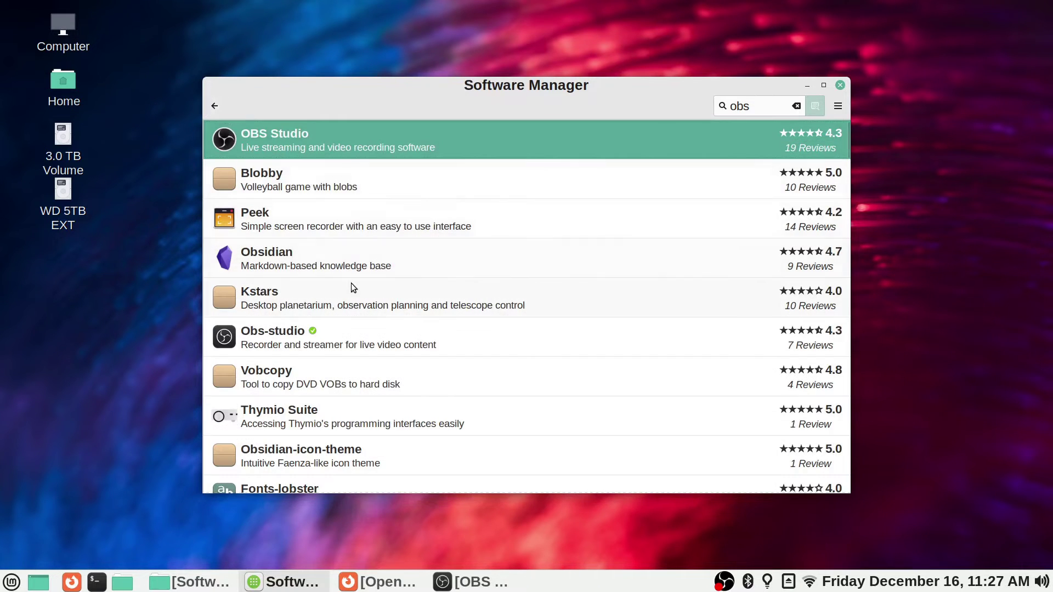
pyautogui.click(289, 334)
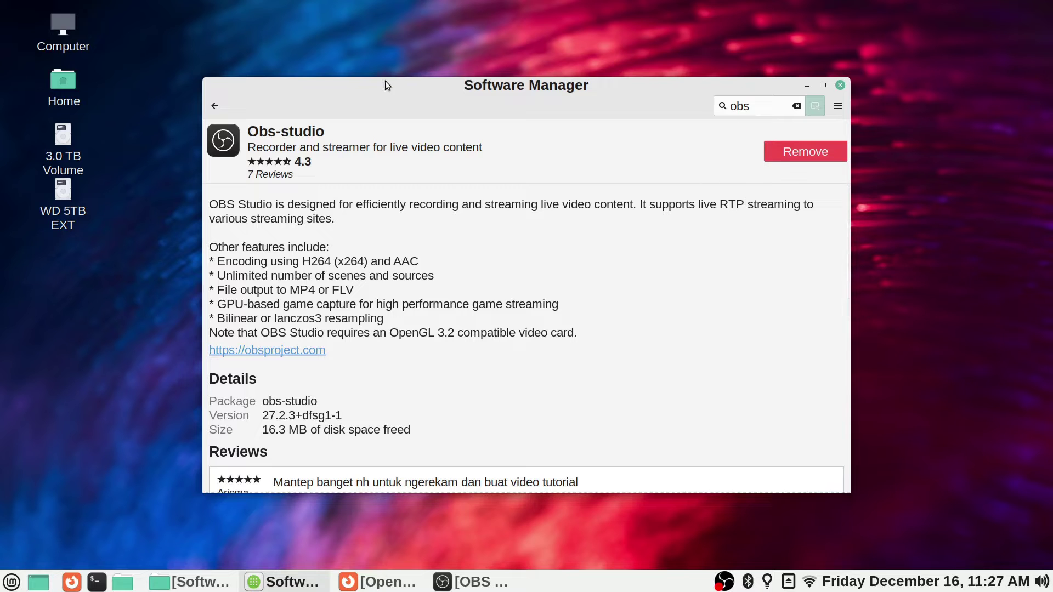
pyautogui.click(207, 99)
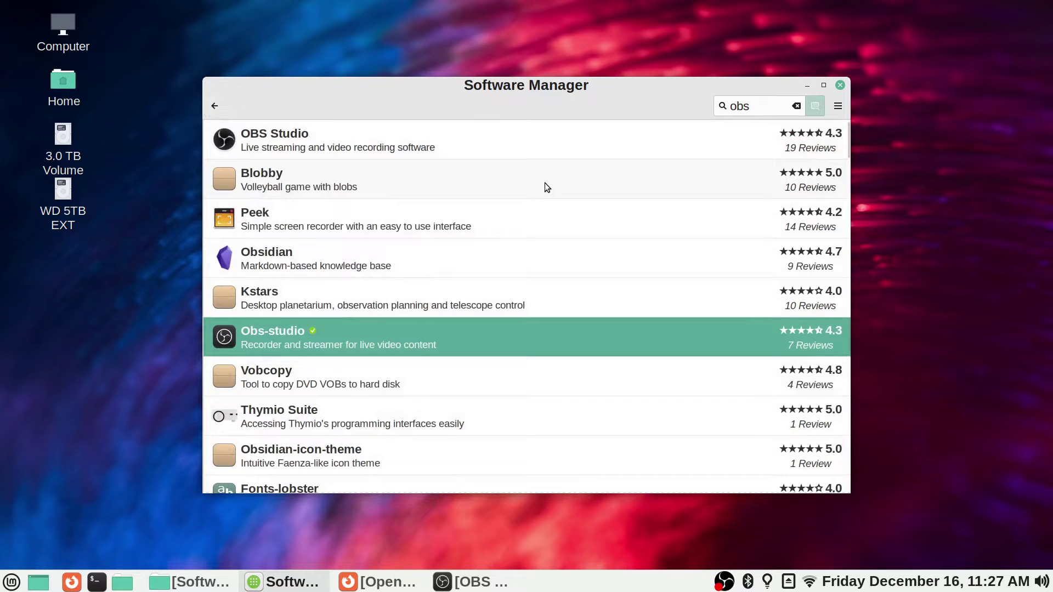
# Reopen the OBS Studio Flatpak entry, compare its version and size details, and close the Software Manager
pyautogui.click(288, 136)
pyautogui.scroll(-5, 595, 305)
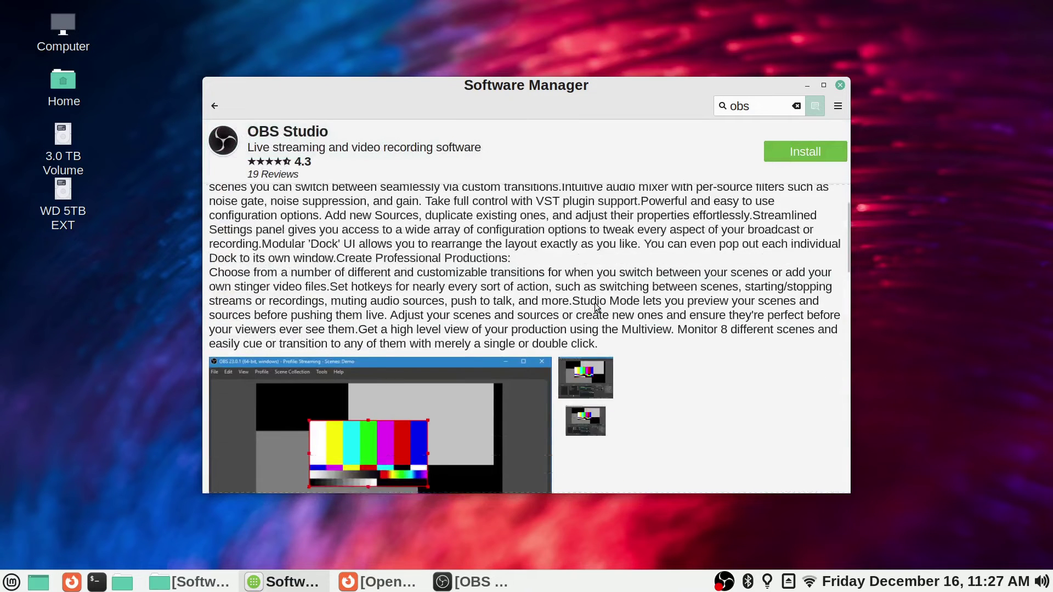
pyautogui.scroll(-3, 597, 307)
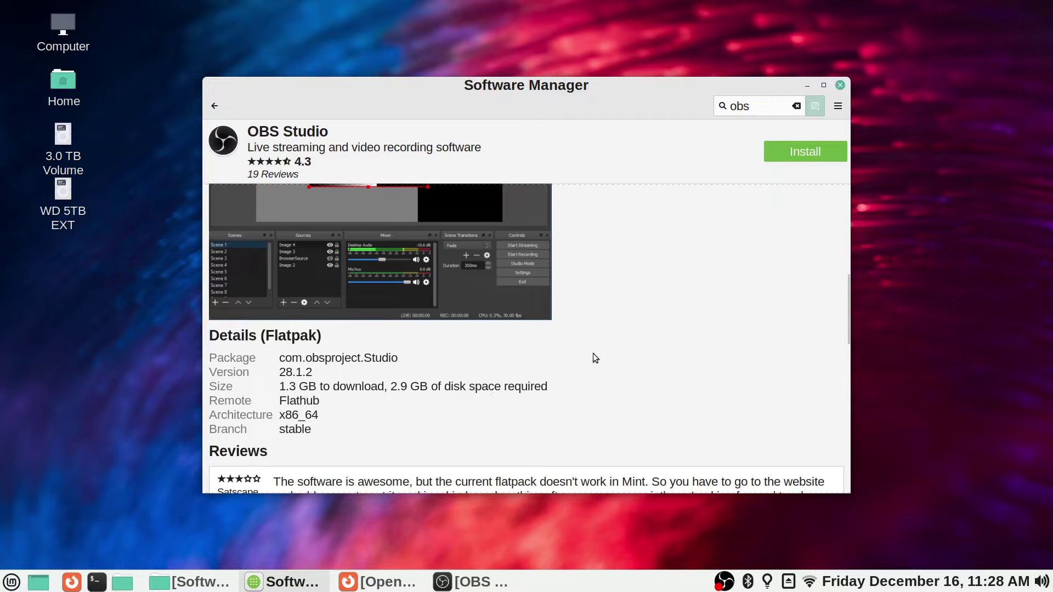
pyautogui.scroll(6, 613, 336)
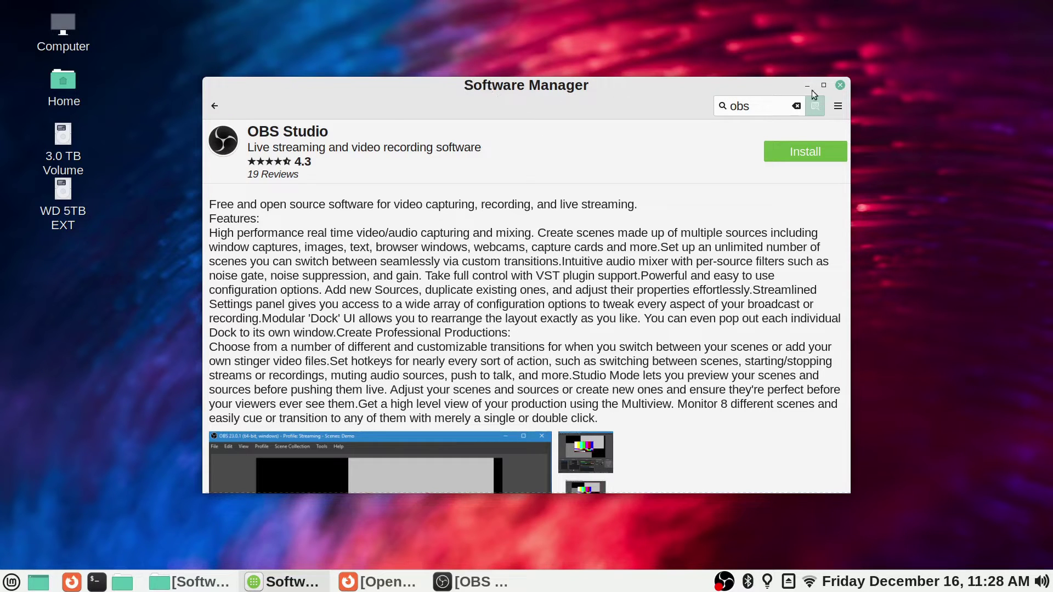
pyautogui.click(839, 86)
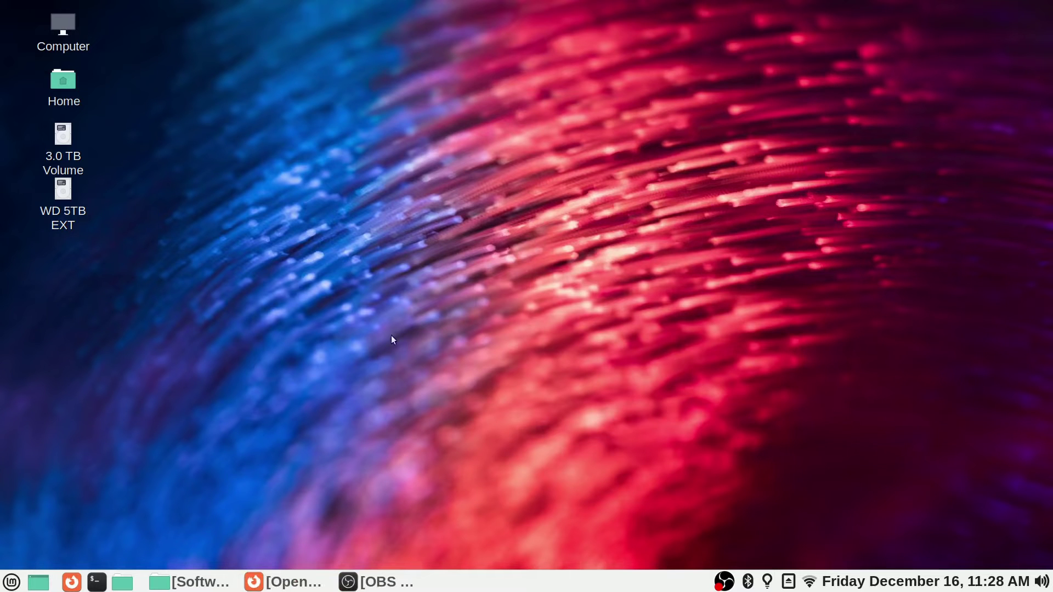
# Switch to Firefox and look over the Linux AppImage download options on the OpenShot download page
pyautogui.click(283, 581)
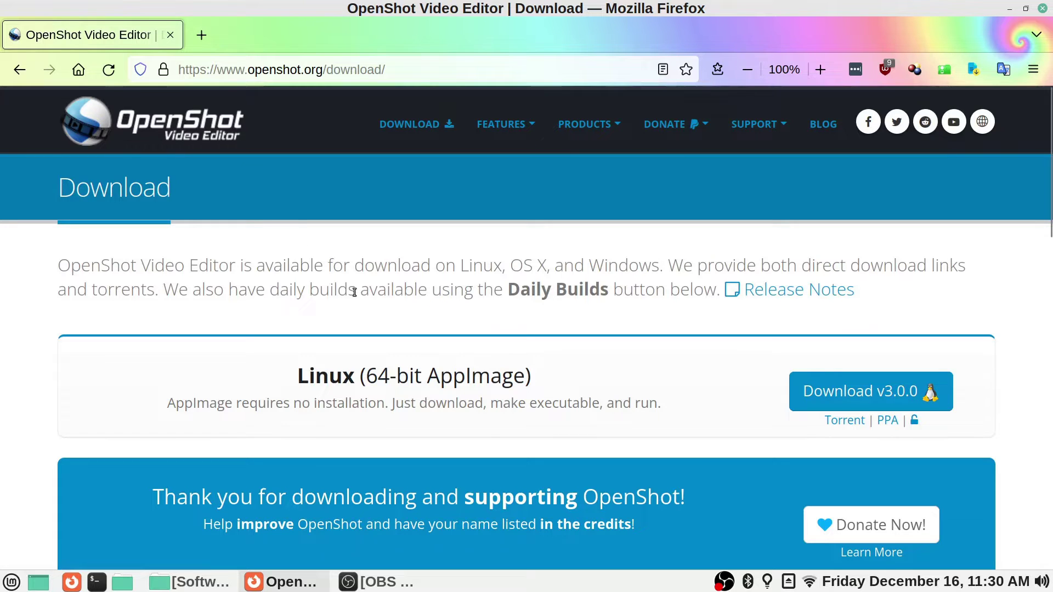
pyautogui.scroll(-3, 351, 291)
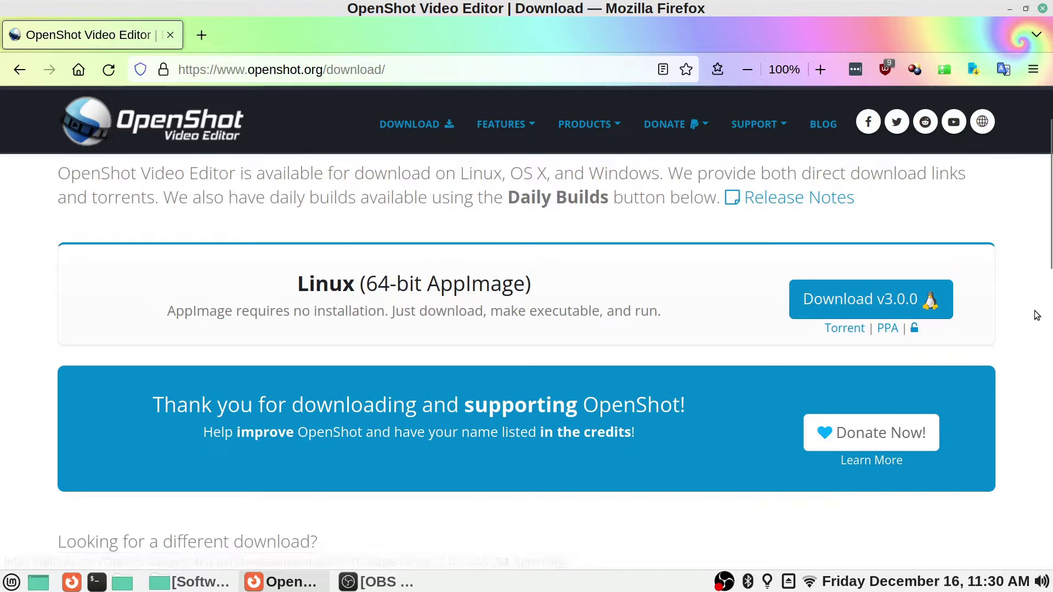
pyautogui.scroll(3, 1036, 313)
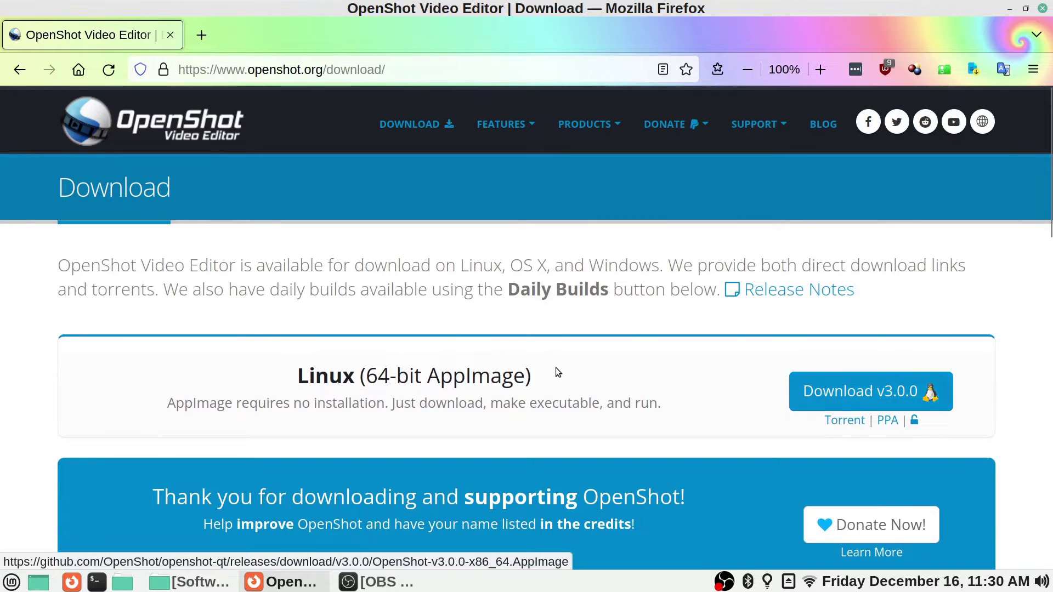
pyautogui.scroll(-10, 550, 373)
pyautogui.scroll(10, 485, 366)
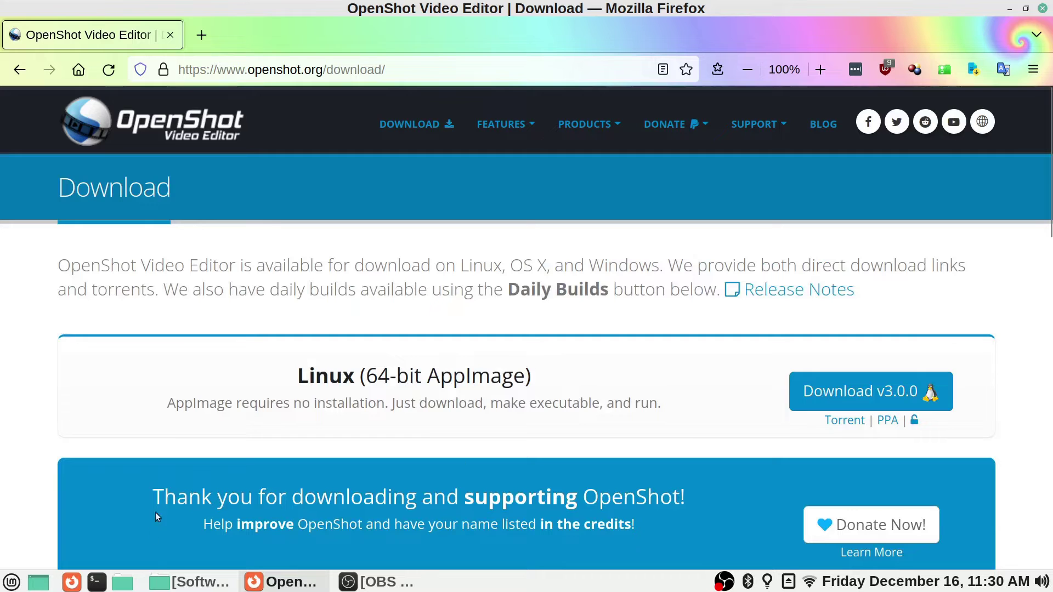
# Switch to the Software folder in the file manager and allow OpenShot-v3.0.0-x86_64.AppImage to be executed as a program
pyautogui.click(189, 582)
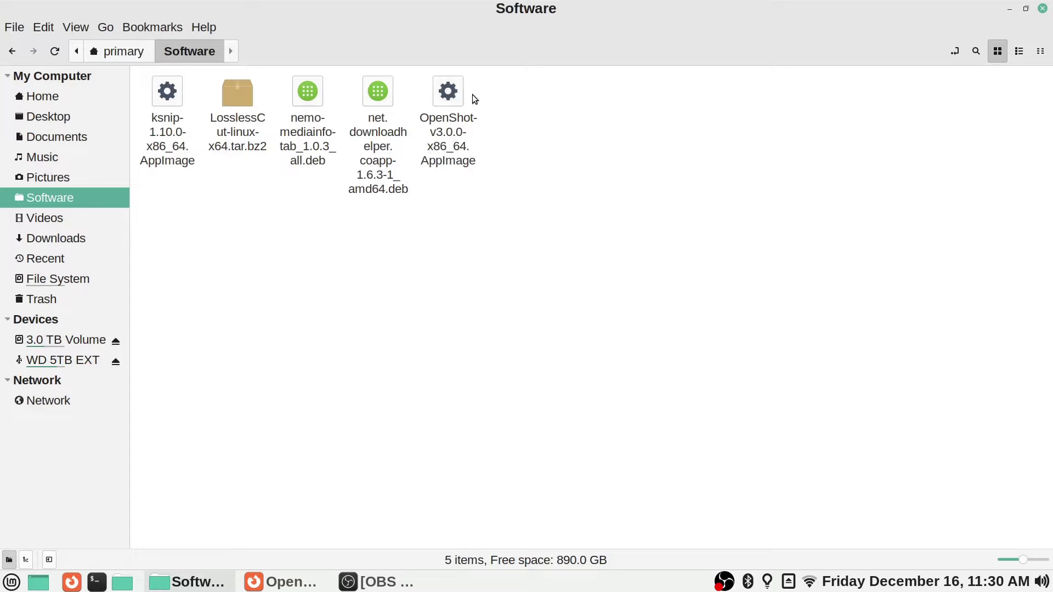
pyautogui.click(459, 104)
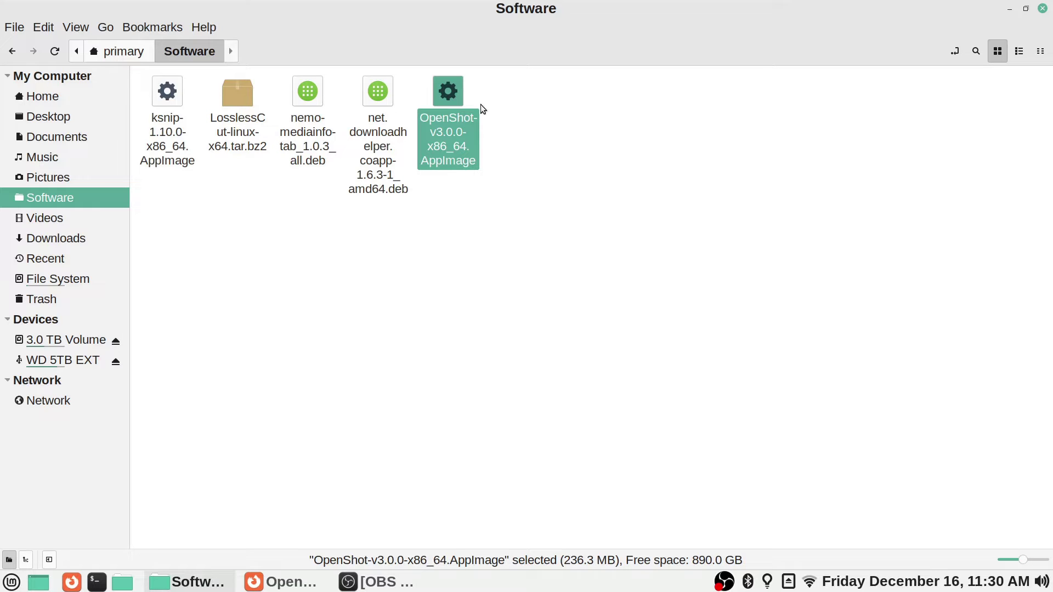
pyautogui.rightClick(453, 97)
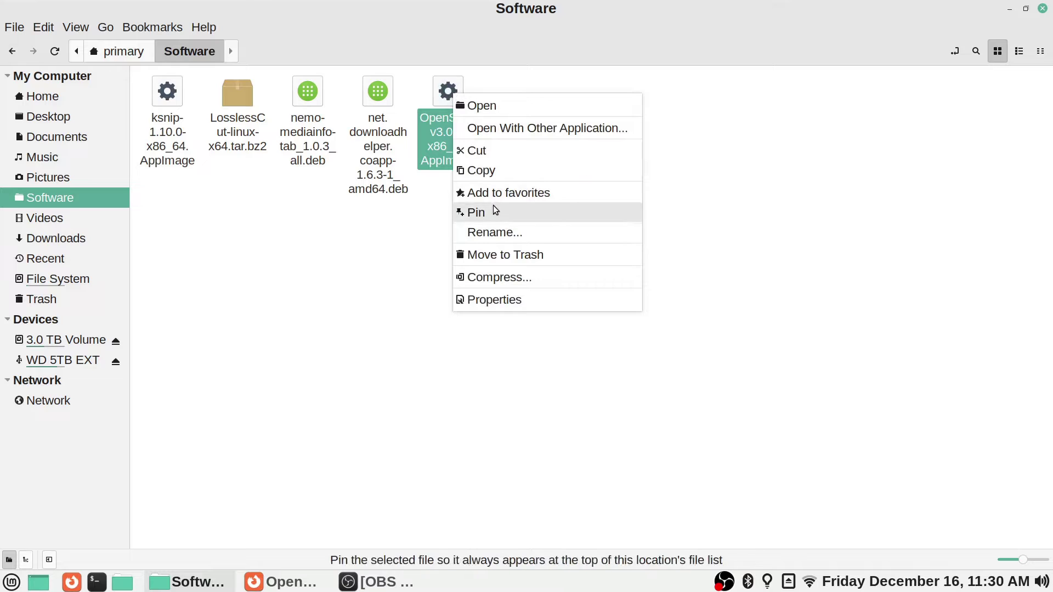
pyautogui.click(537, 302)
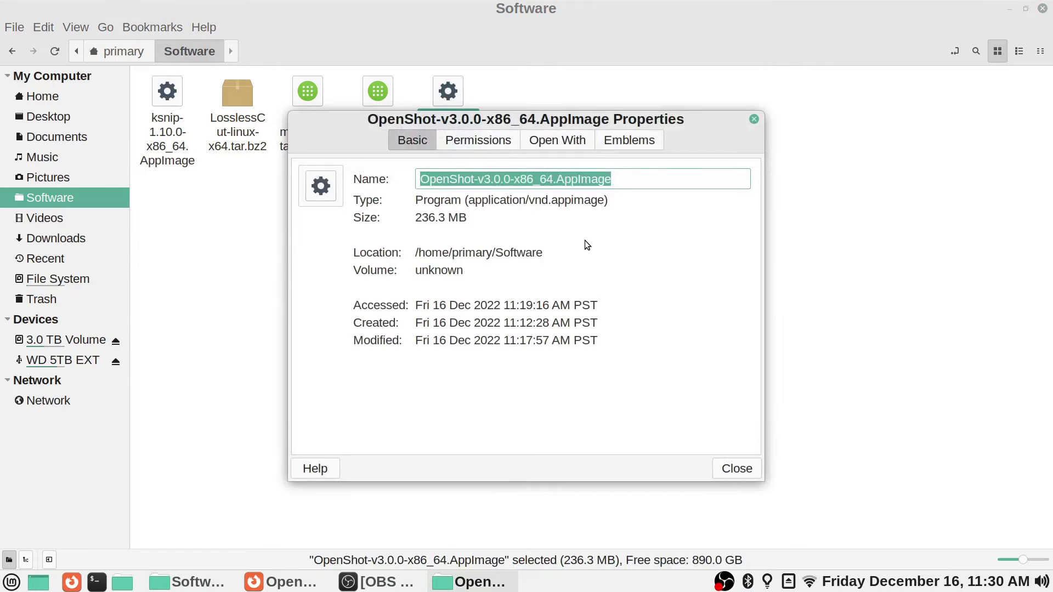
pyautogui.click(478, 141)
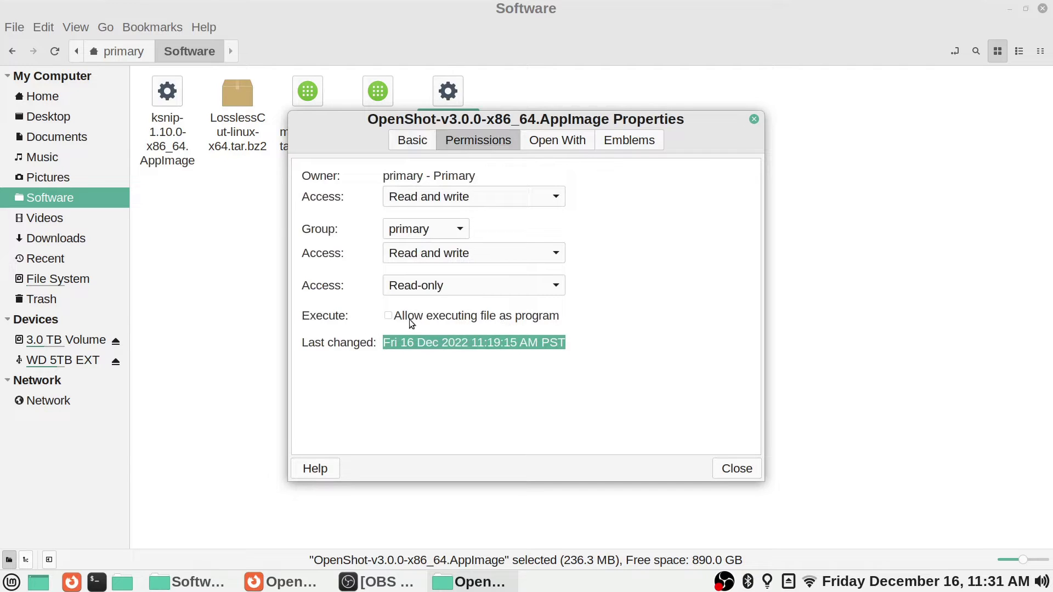
pyautogui.click(389, 316)
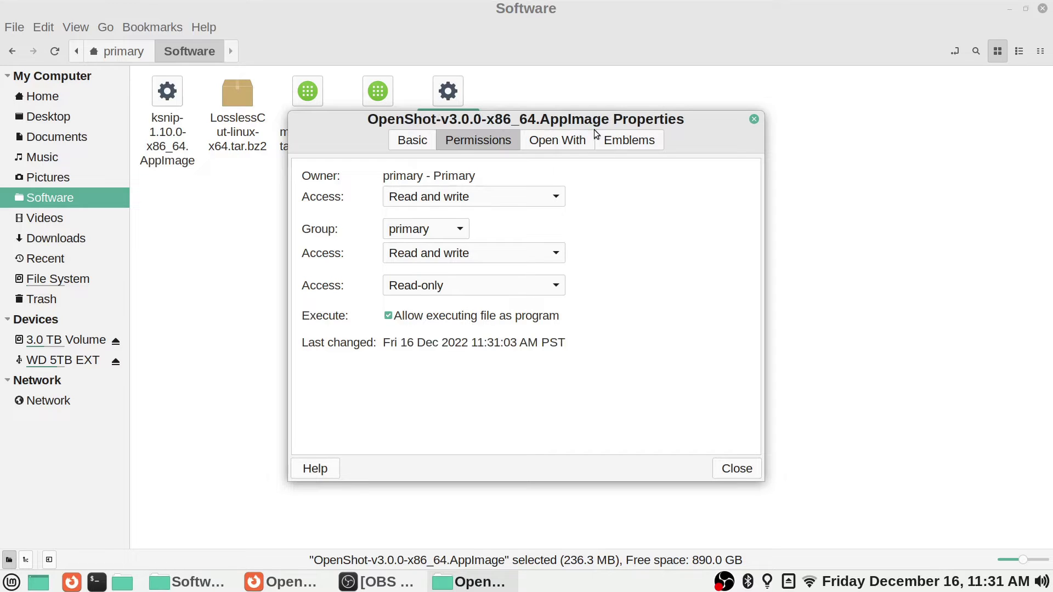
pyautogui.click(744, 474)
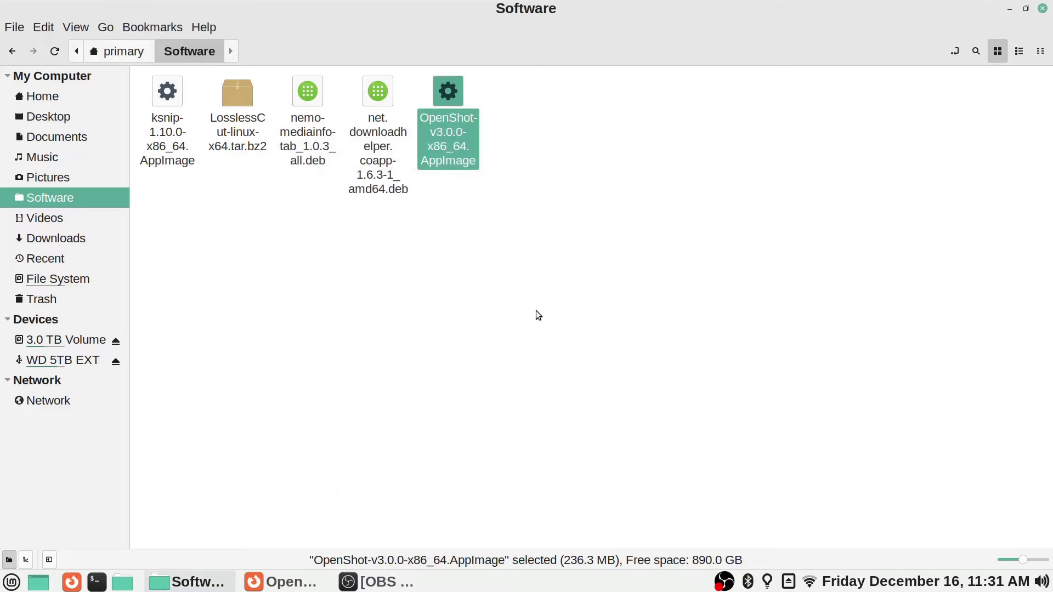
pyautogui.click(539, 315)
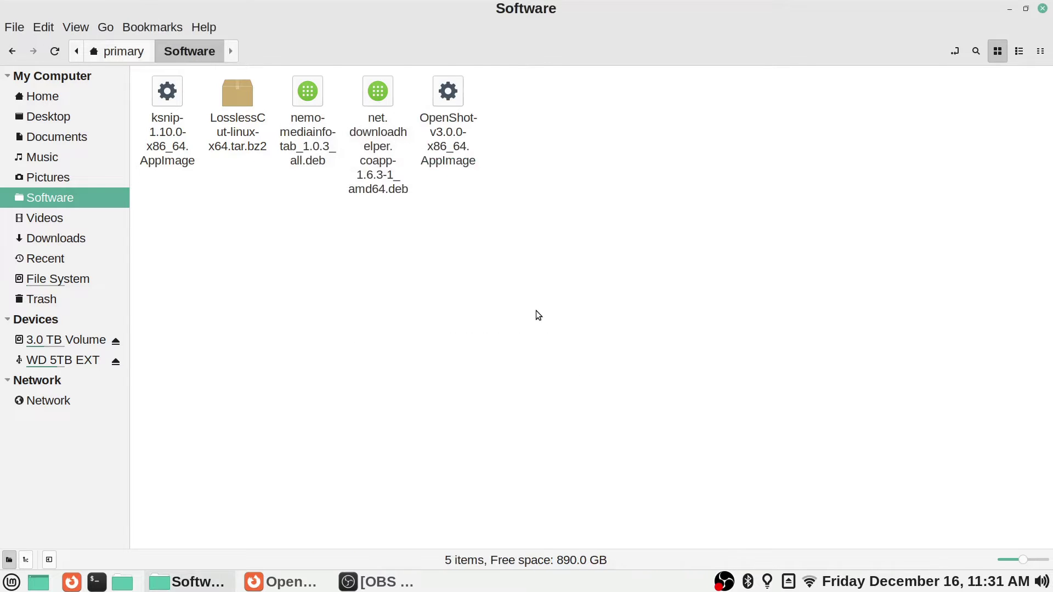
# Launch OpenShot from its AppImage file, hide the welcome tutorial, and close the editor
pyautogui.click(446, 97)
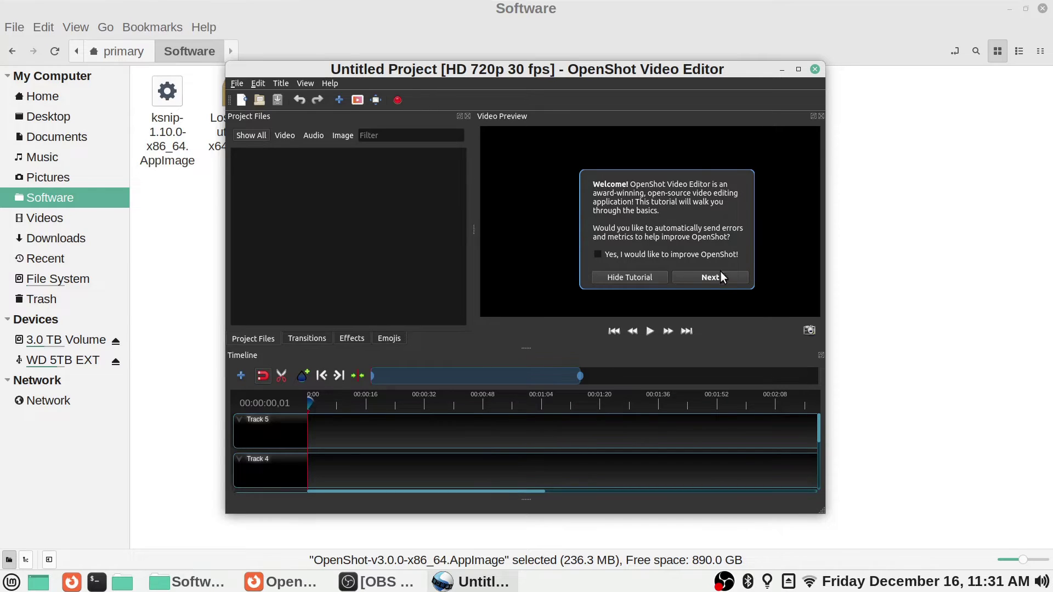
pyautogui.click(647, 277)
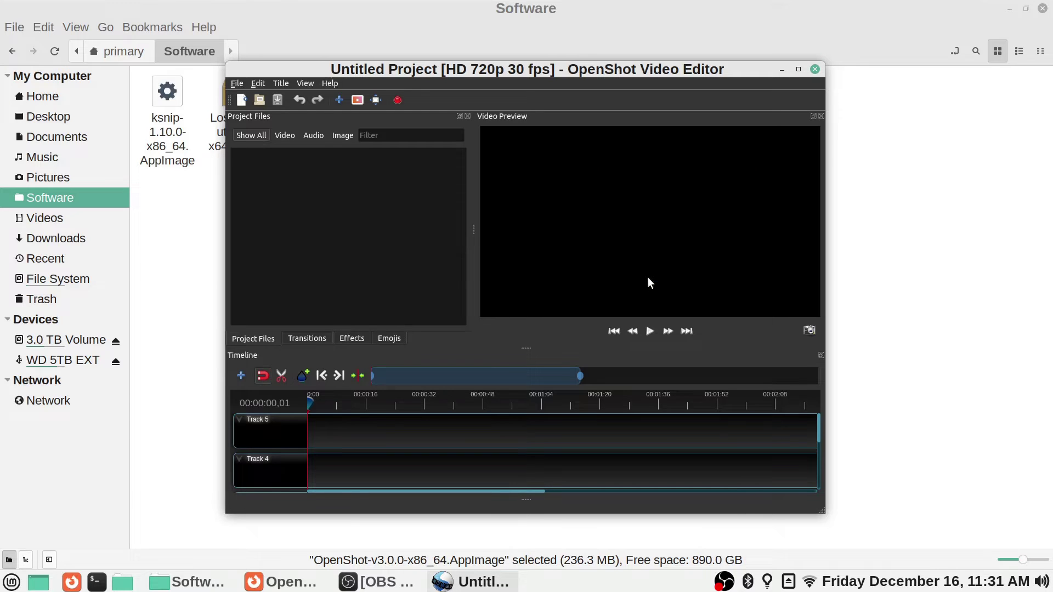
pyautogui.click(815, 70)
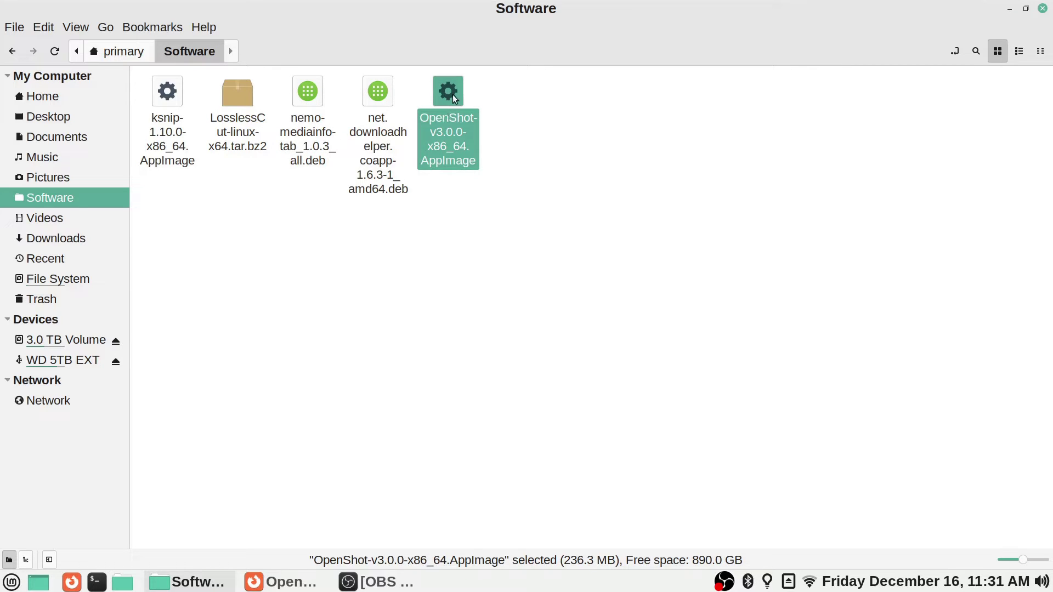
# Check the execute permission in the OpenShot AppImage's properties, and deselect the file
pyautogui.rightClick(439, 87)
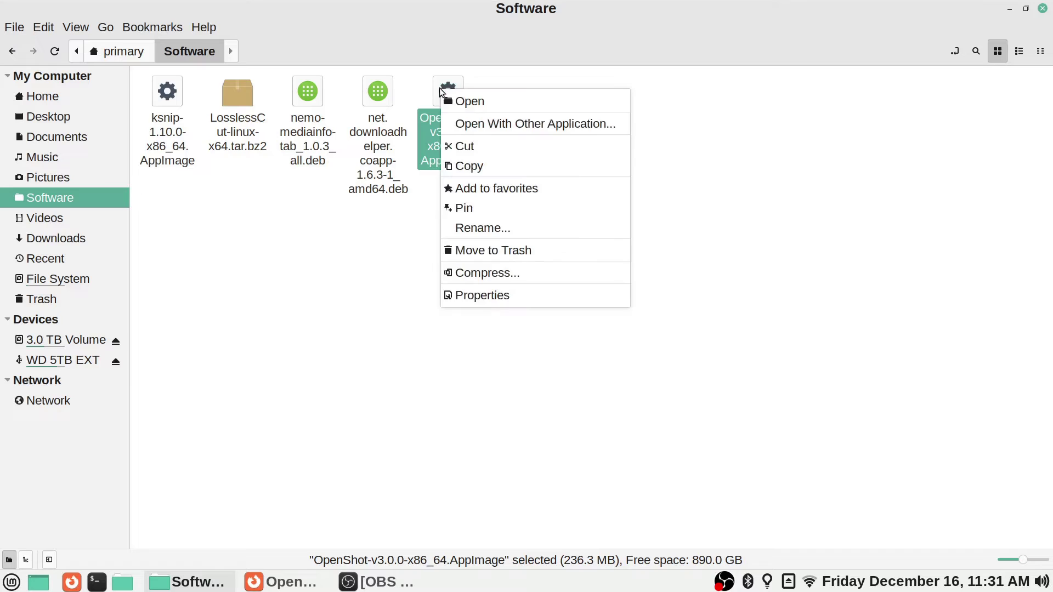
pyautogui.click(483, 297)
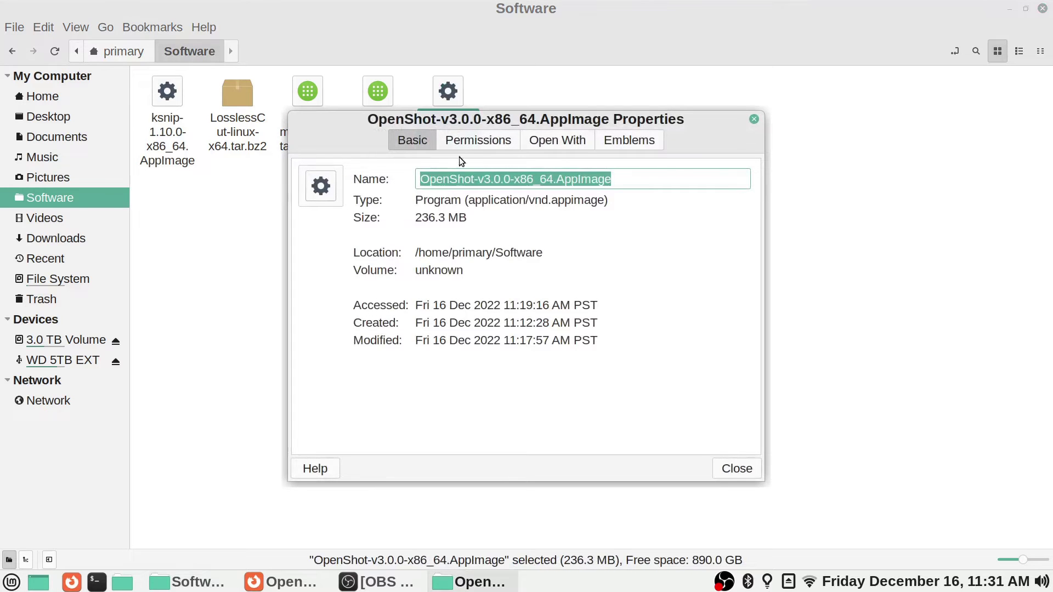
pyautogui.click(459, 142)
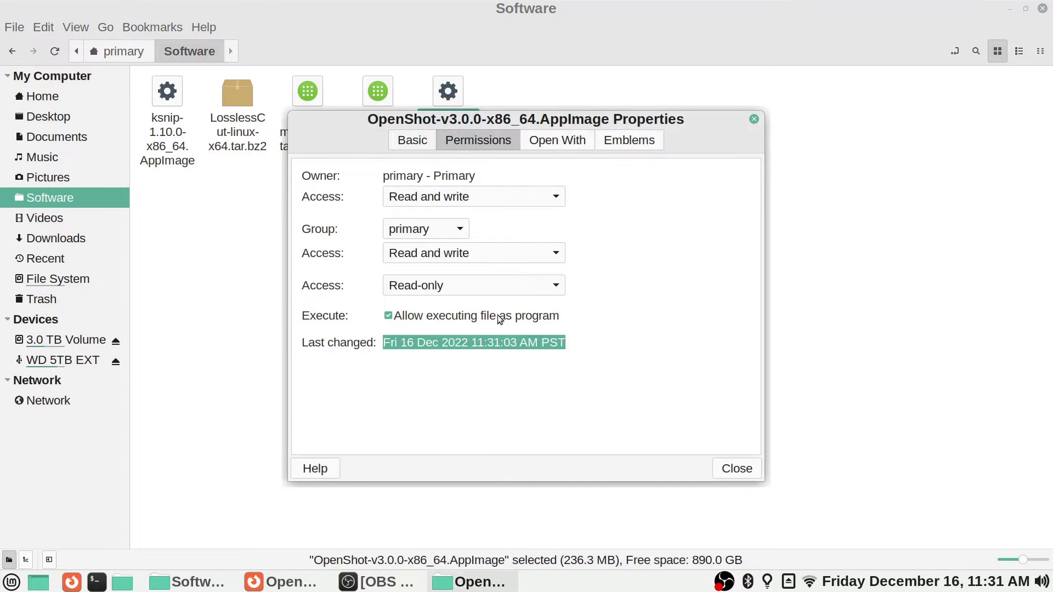
pyautogui.click(757, 474)
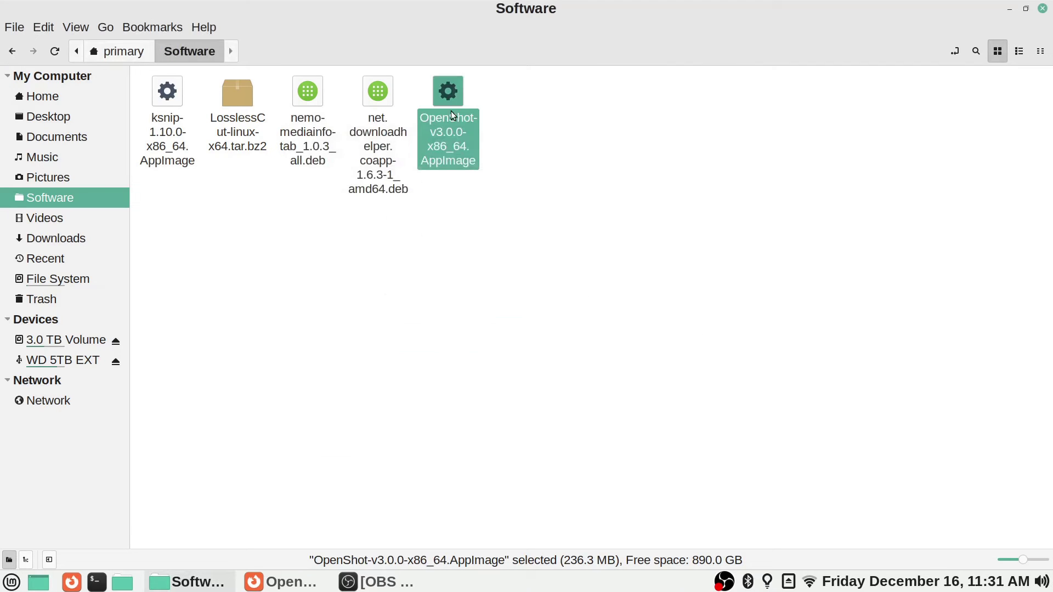
pyautogui.click(575, 185)
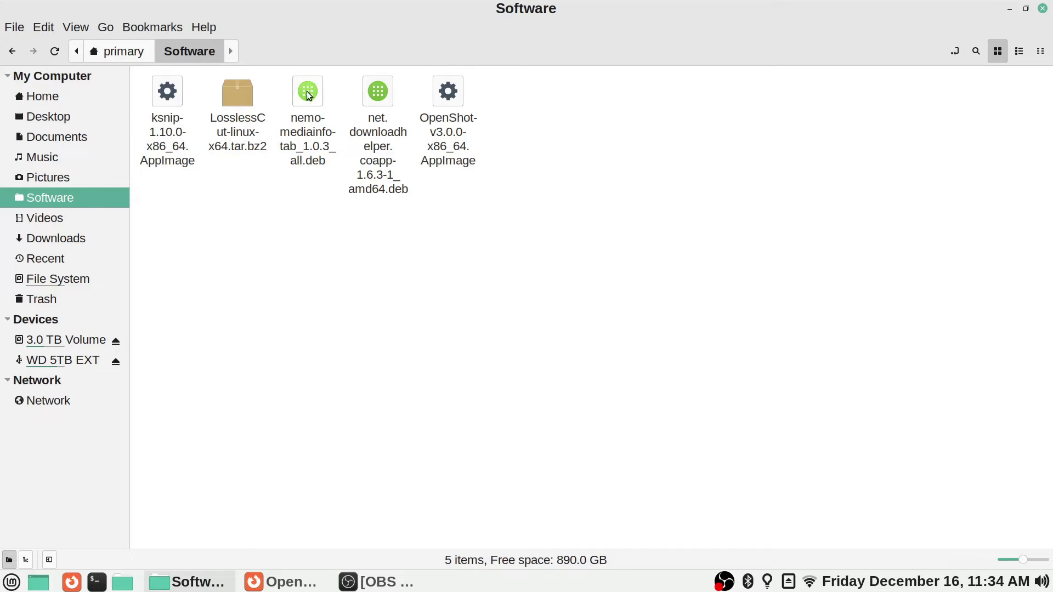
# Install the nemo-mediainfo-tab_1.0.3_all.deb package together with the additional software it requires
pyautogui.doubleClick(307, 93)
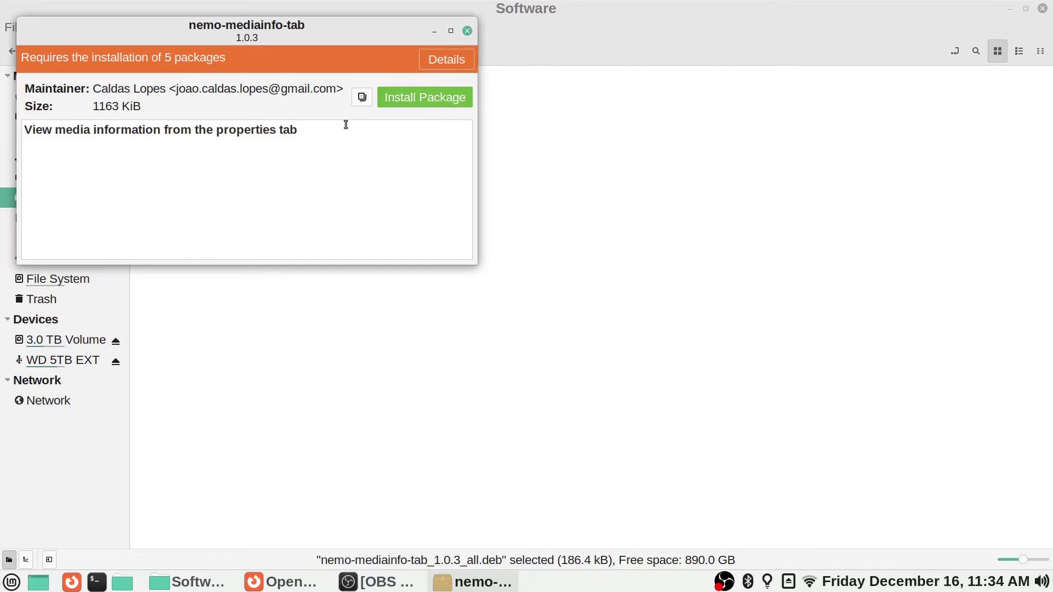
pyautogui.click(417, 101)
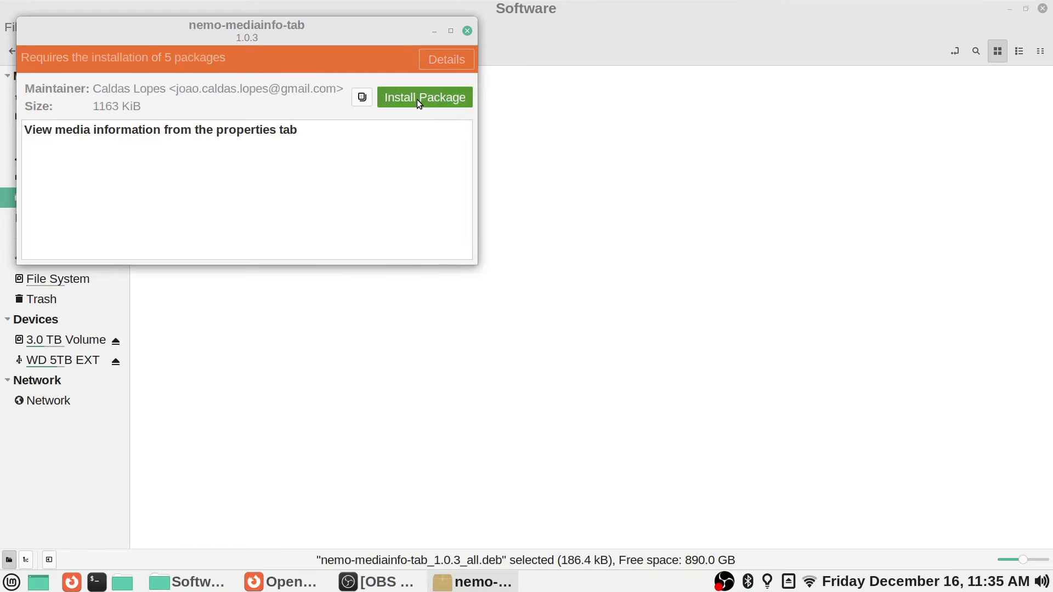
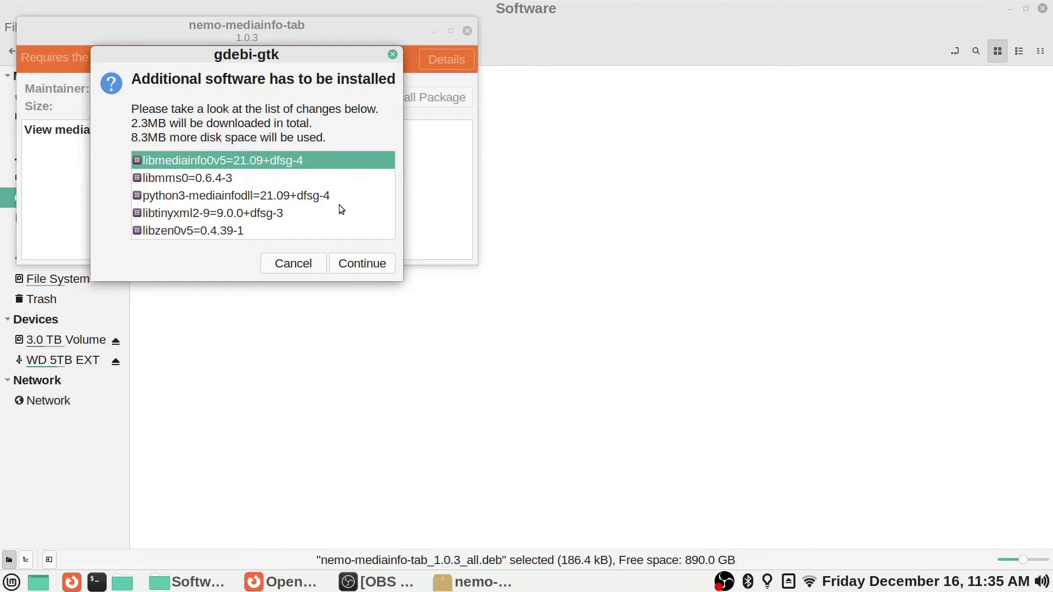
pyautogui.click(360, 266)
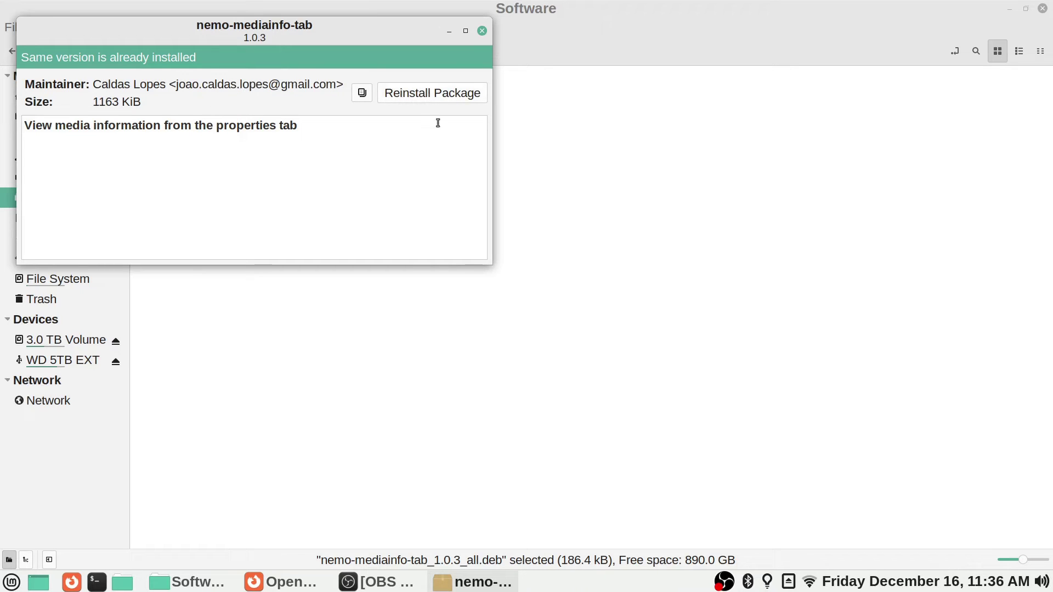
# Close the package installer window for nemo-mediainfo-tab, and leave its .deb file deselected in the Software folder
pyautogui.click(482, 31)
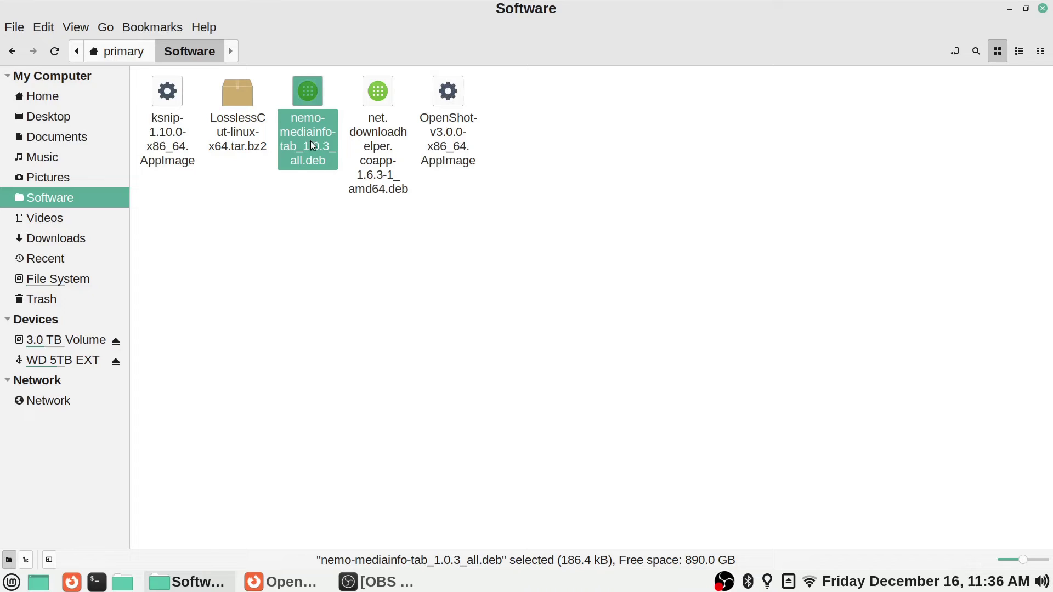
pyautogui.click(273, 87)
pyautogui.click(303, 90)
pyautogui.click(338, 74)
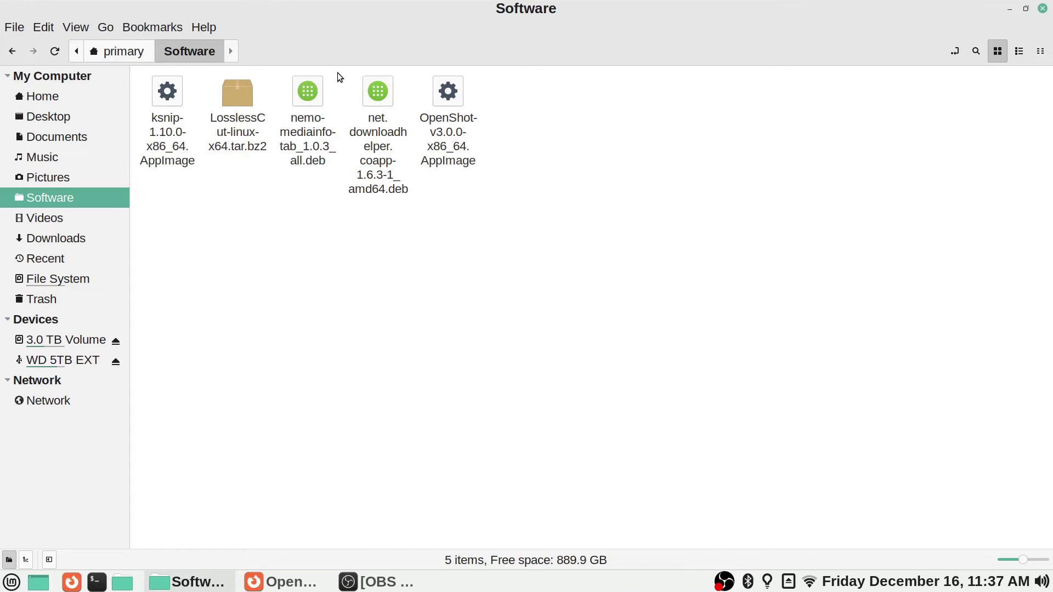
pyautogui.click(308, 91)
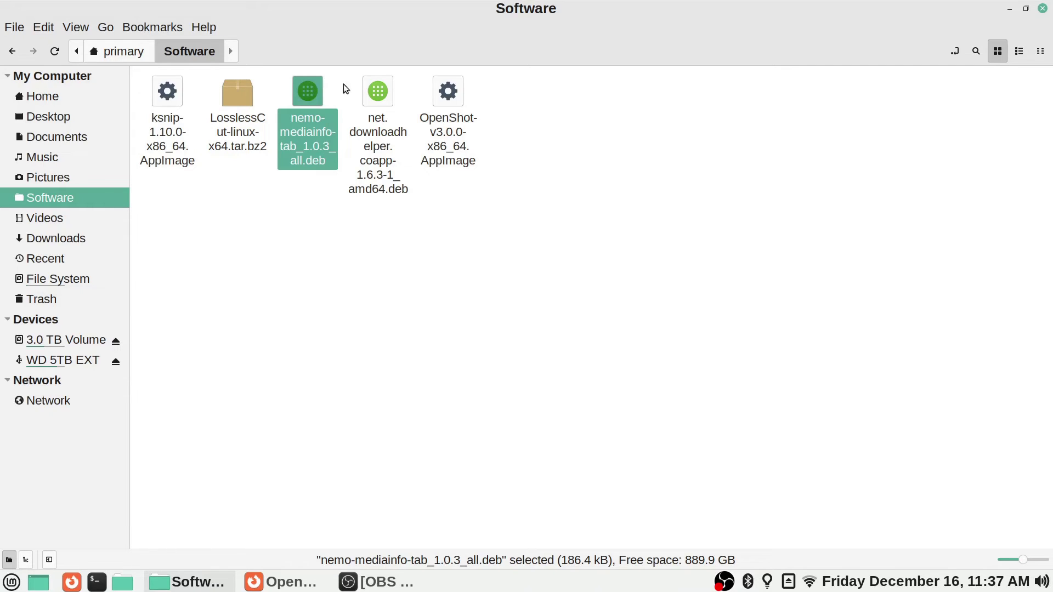
pyautogui.click(300, 226)
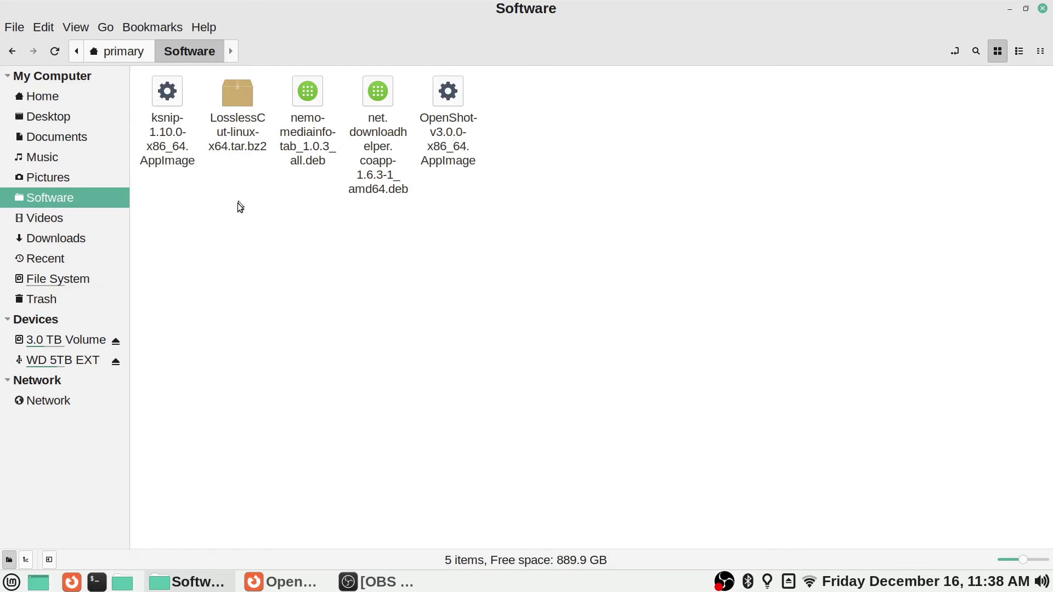
# Examine the contents of the LosslessCut-linux-x64 folder inside LosslessCut-linux-x64.tar.bz2, and close the archive
pyautogui.doubleClick(239, 96)
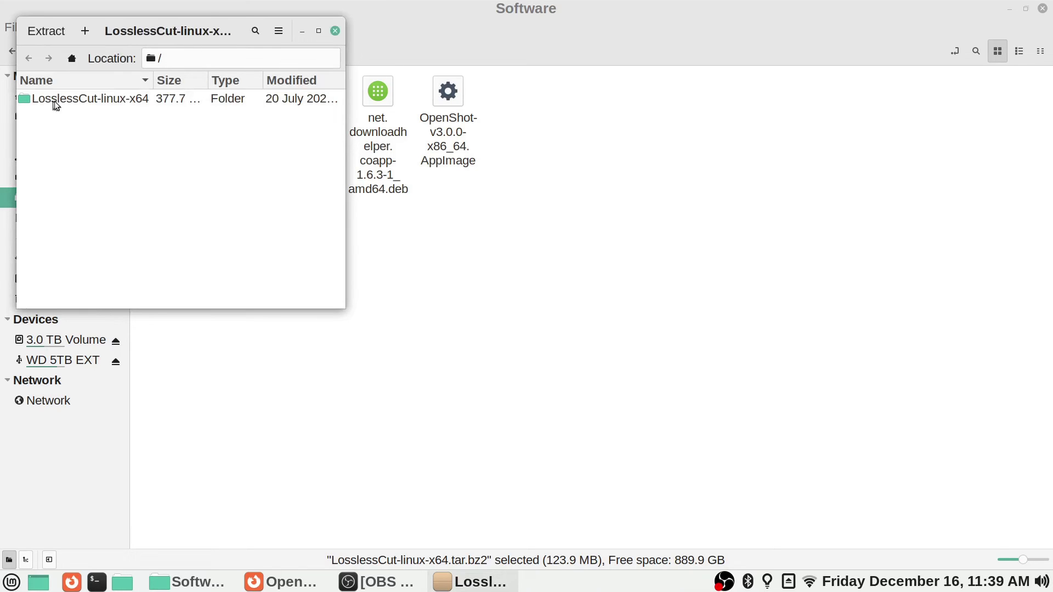
pyautogui.doubleClick(58, 98)
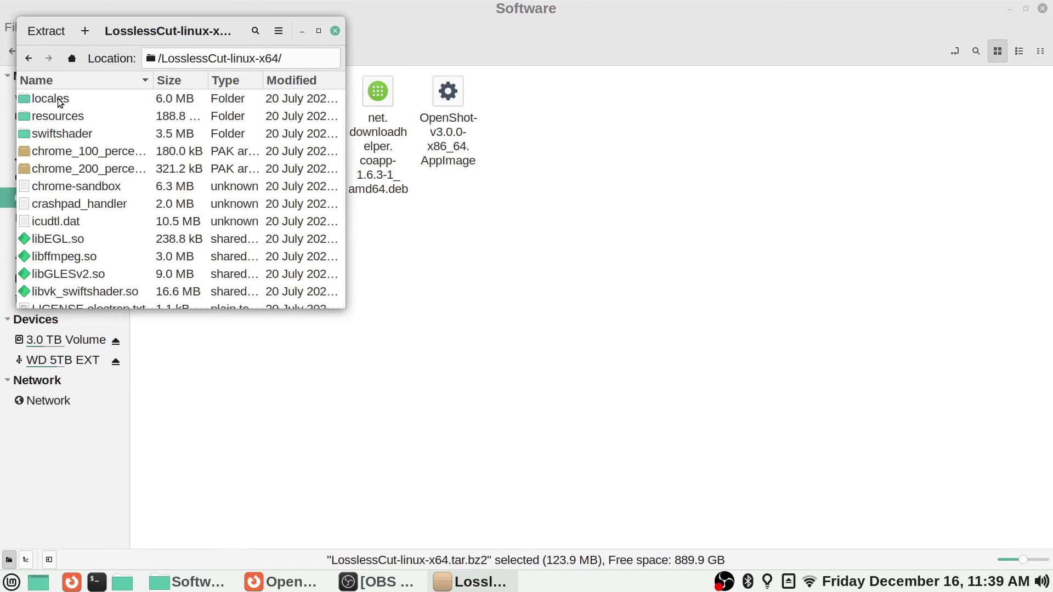
pyautogui.scroll(-4, 83, 203)
pyautogui.scroll(4, 109, 204)
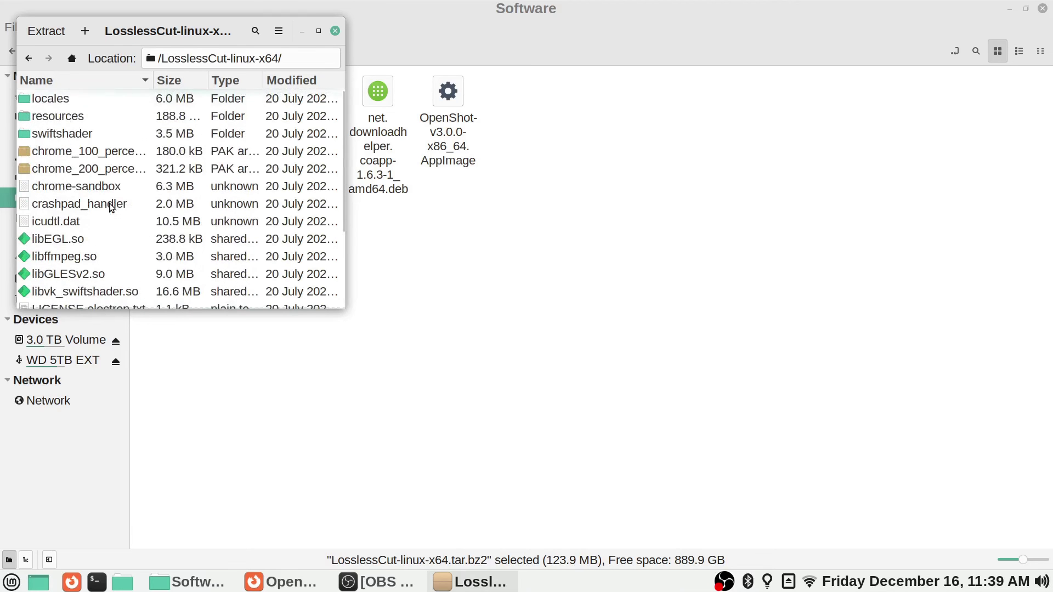
pyautogui.click(335, 31)
pyautogui.click(311, 281)
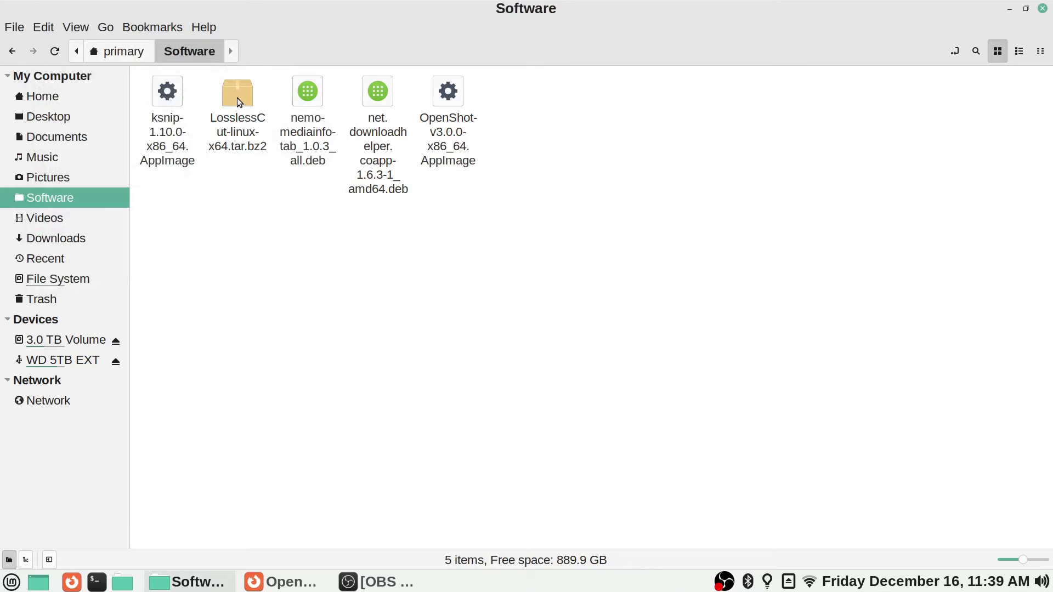
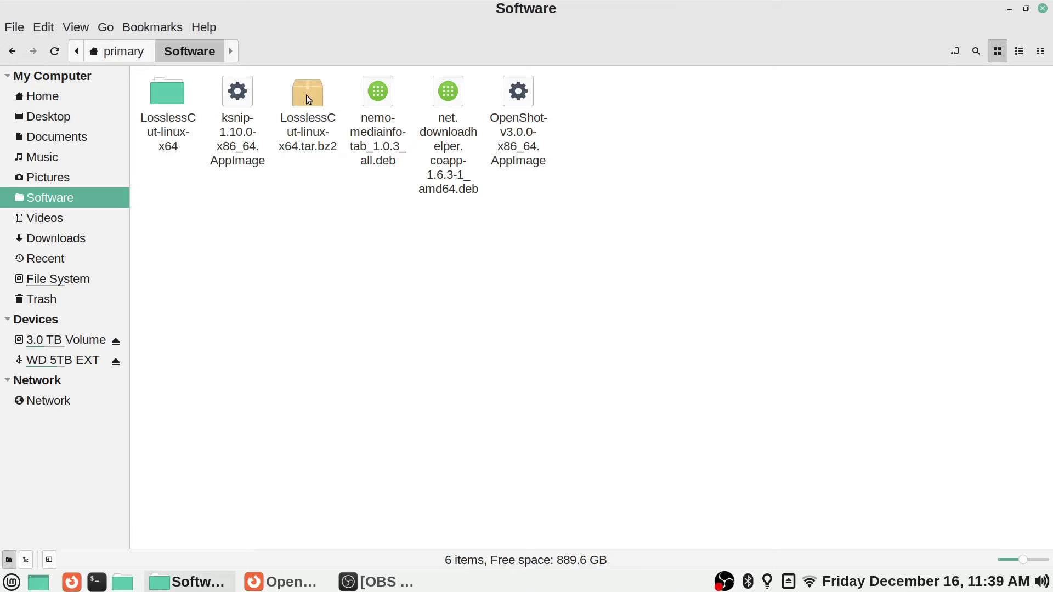
# View the files in the extracted LosslessCut-linux-x64 folder, and return to the Software folder
pyautogui.doubleClick(160, 101)
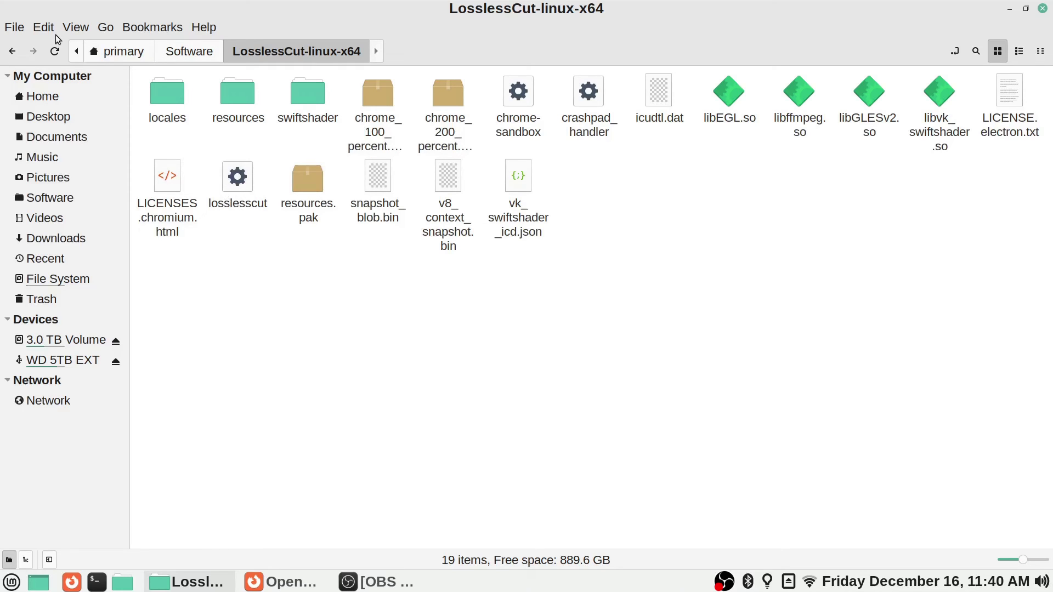
pyautogui.click(10, 53)
pyautogui.click(294, 255)
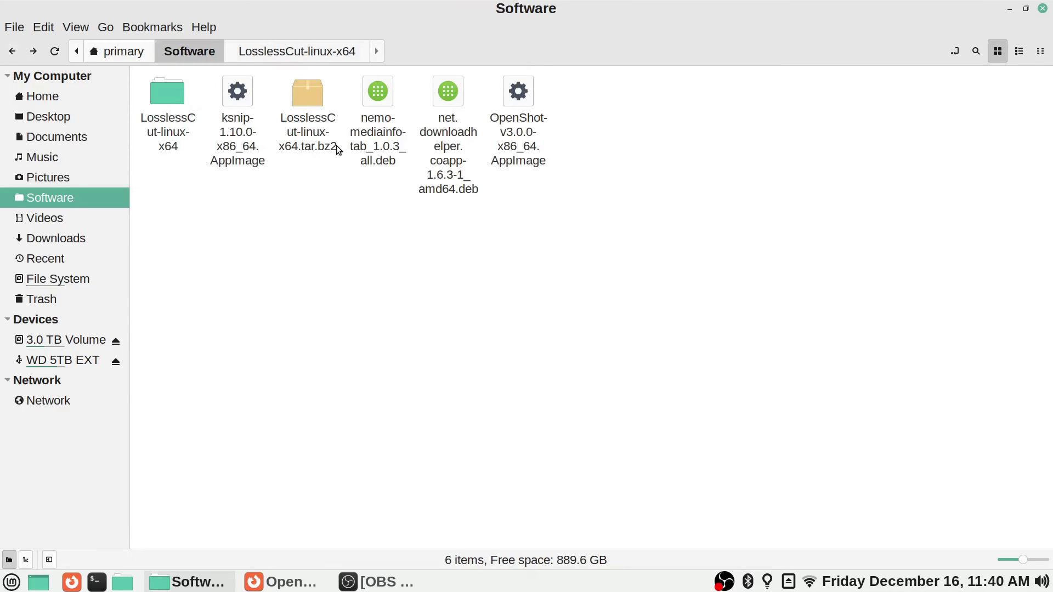
# Check the file actions for LosslessCut-linux-x64.tar.bz2, open it in Archive Manager to view its top-level folder, and close it
pyautogui.click(307, 103)
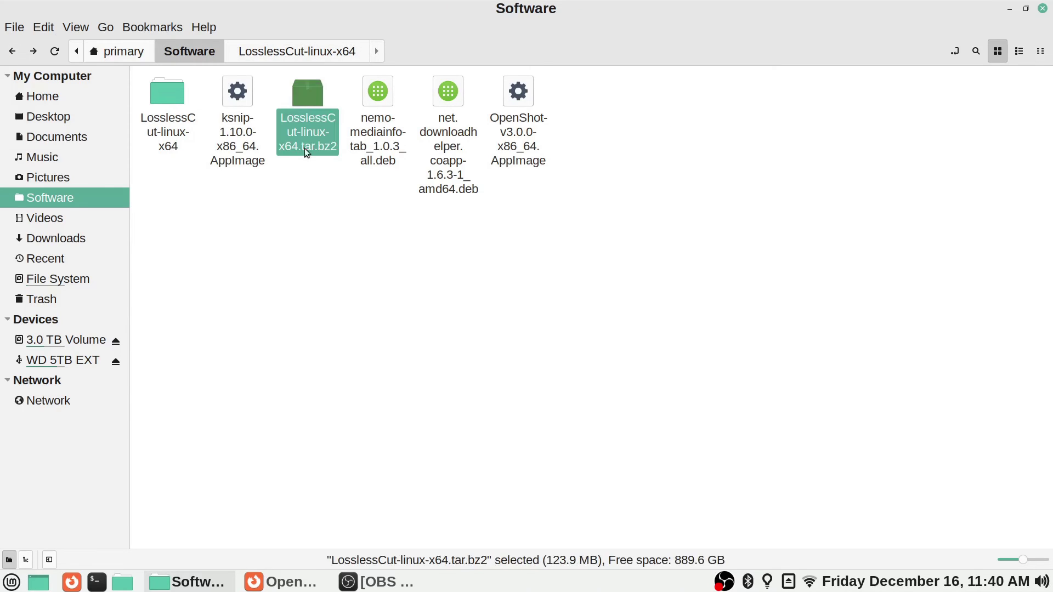
pyautogui.click(305, 206)
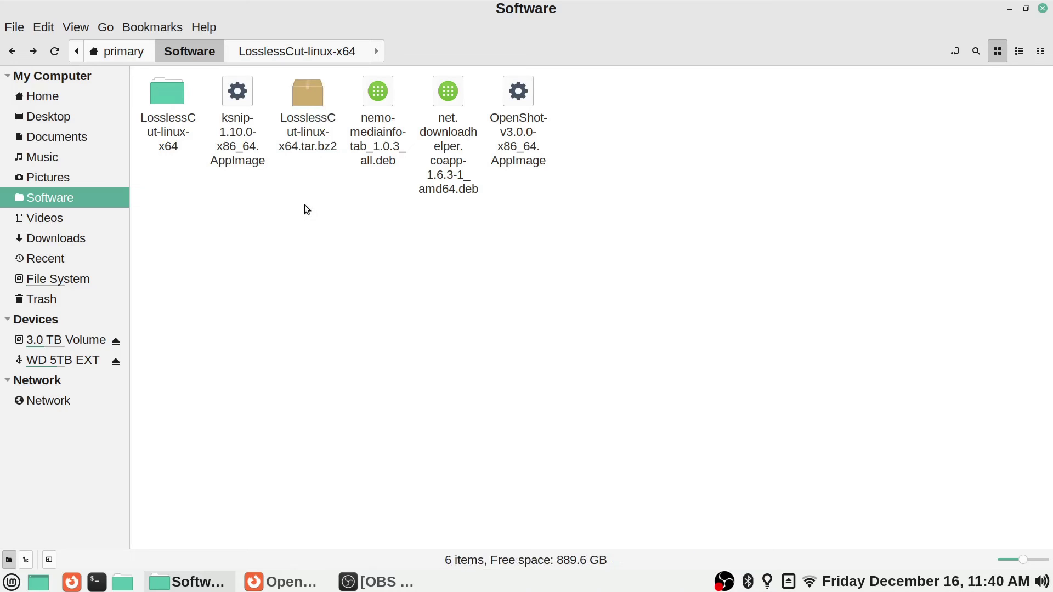
pyautogui.rightClick(308, 92)
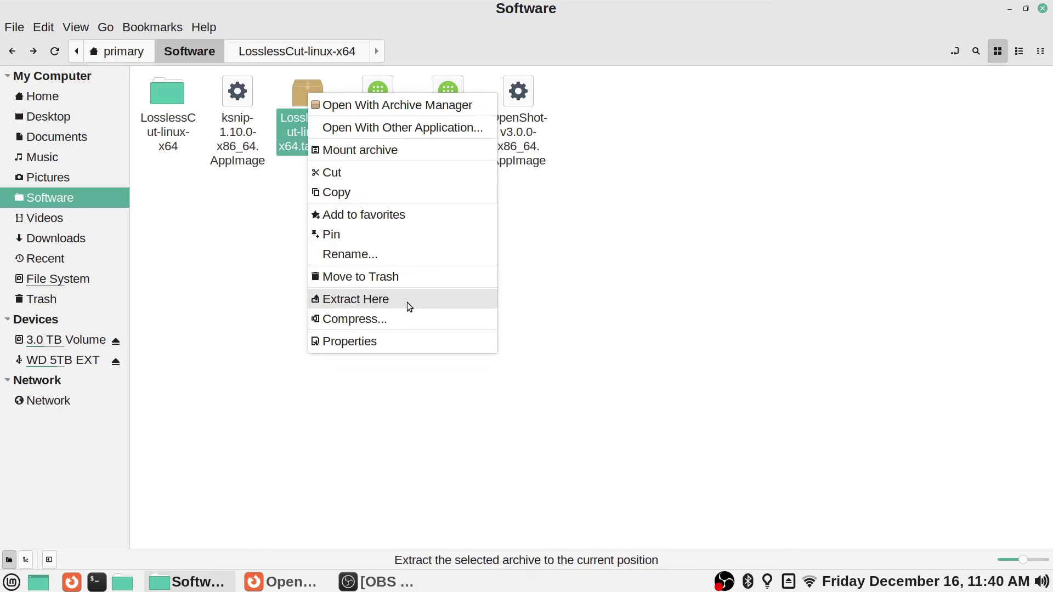
pyautogui.click(319, 148)
pyautogui.doubleClick(311, 97)
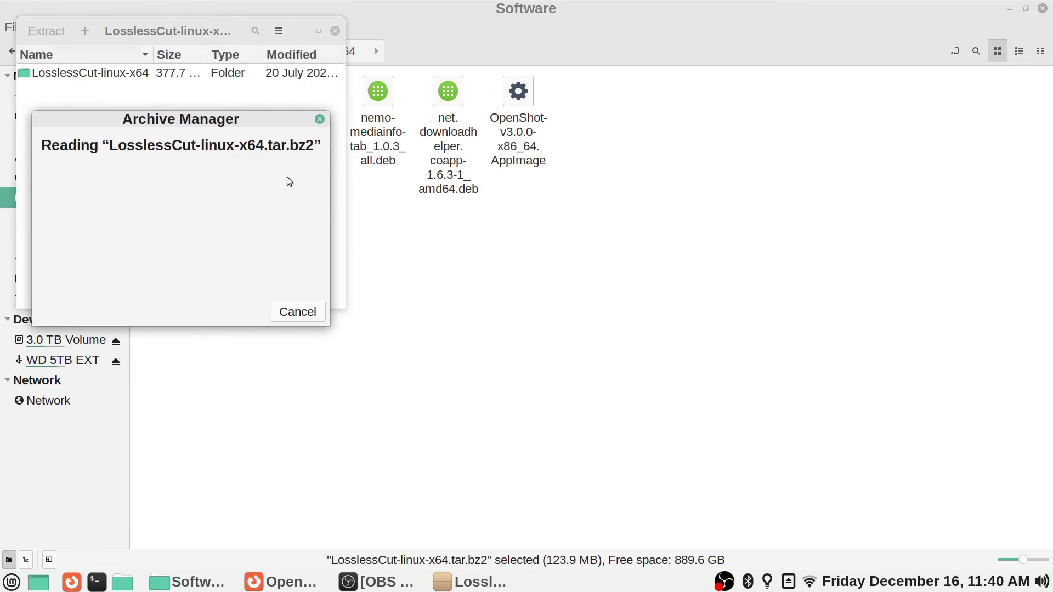
pyautogui.click(59, 101)
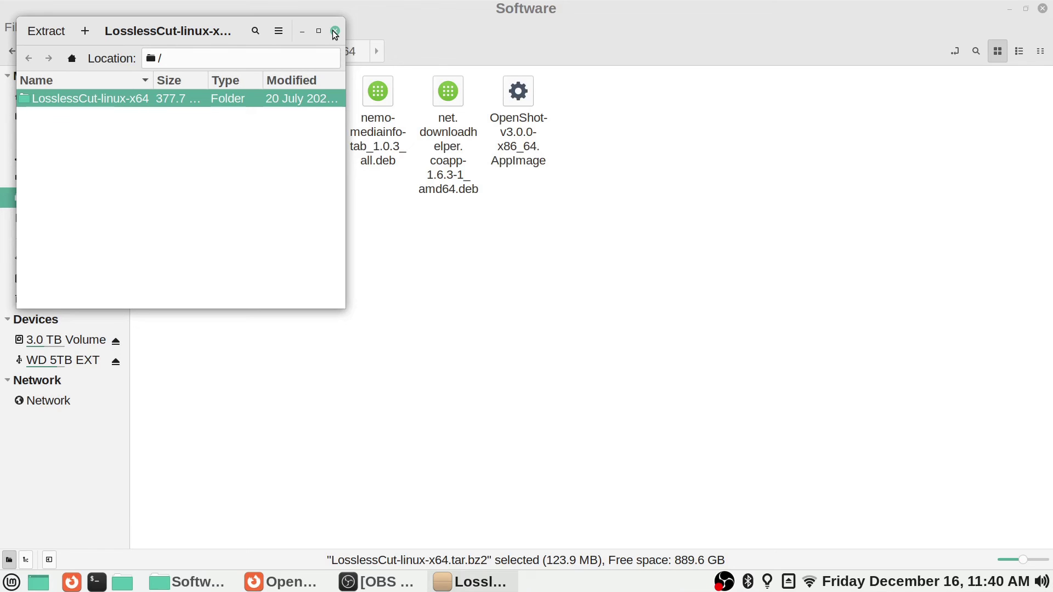
pyautogui.click(334, 33)
pyautogui.click(305, 313)
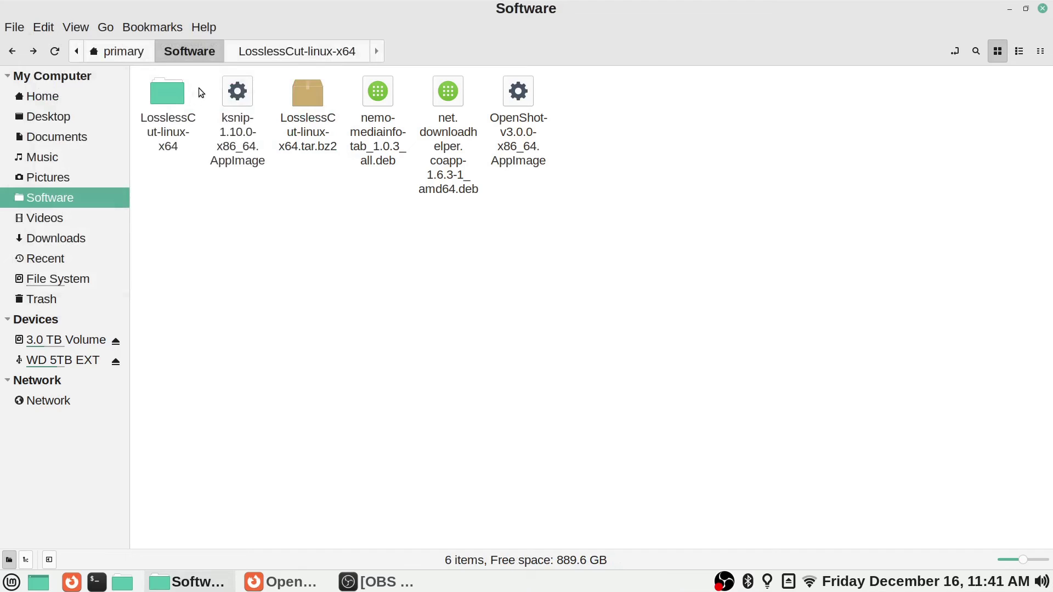
# Revisit the extracted LosslessCut-linux-x64 folder to compare it with the archive's contents, and go back to the Software folder
pyautogui.doubleClick(177, 91)
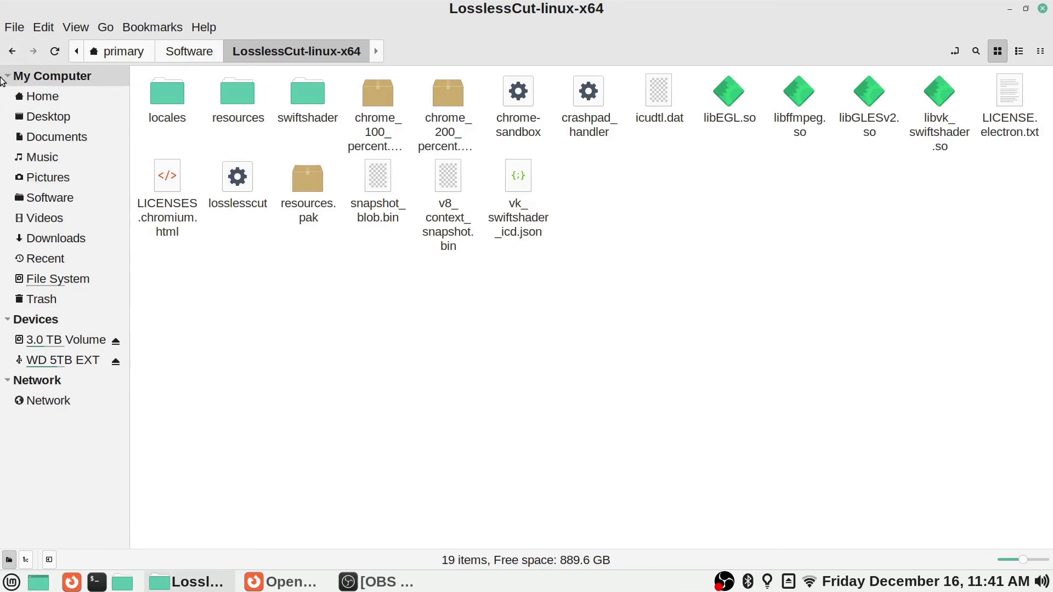
pyautogui.click(12, 51)
pyautogui.click(267, 225)
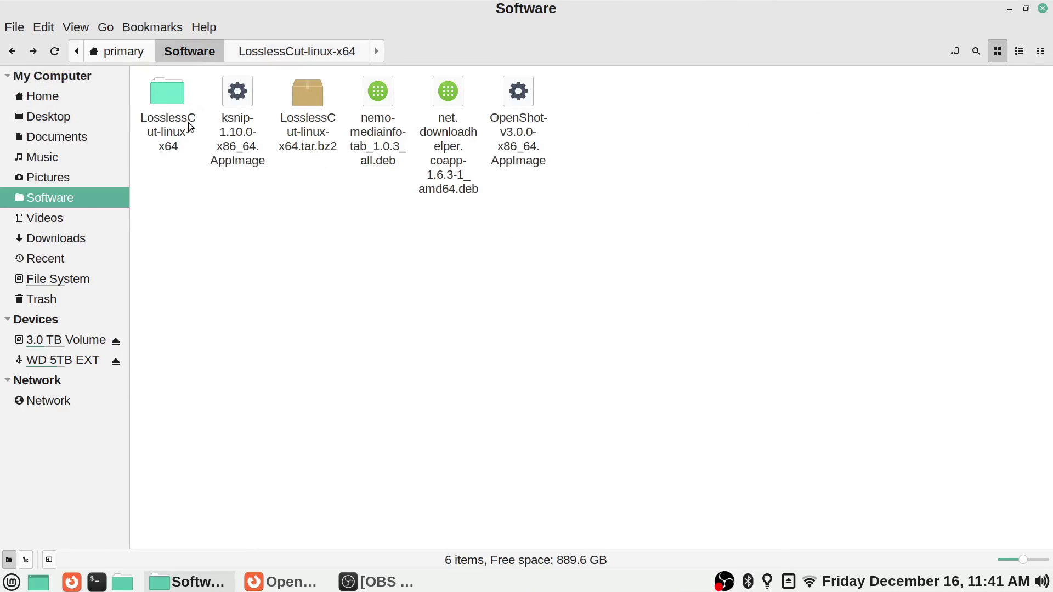
pyautogui.doubleClick(166, 99)
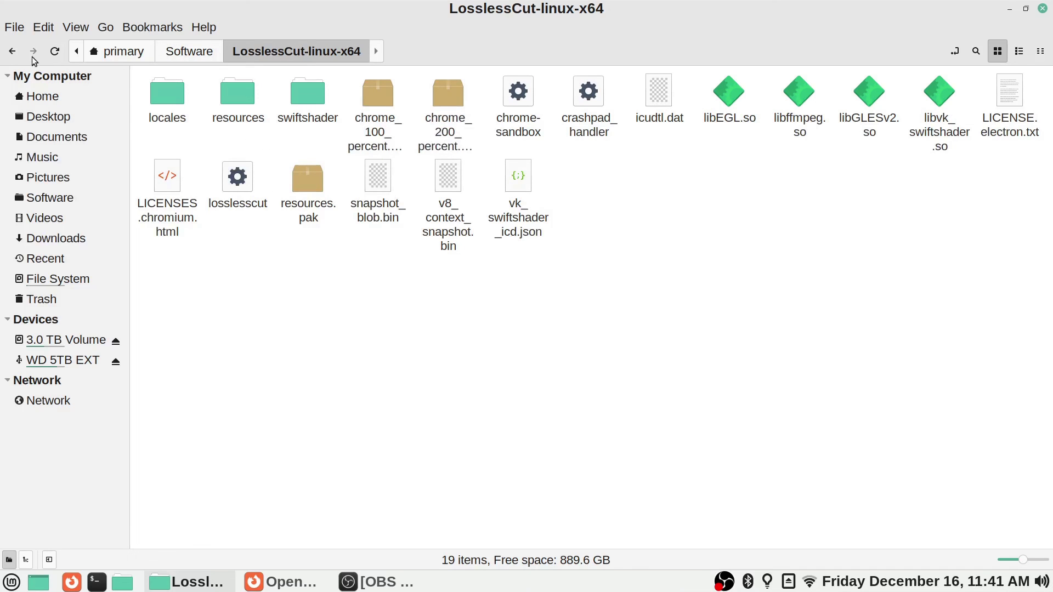
pyautogui.click(9, 57)
pyautogui.click(300, 190)
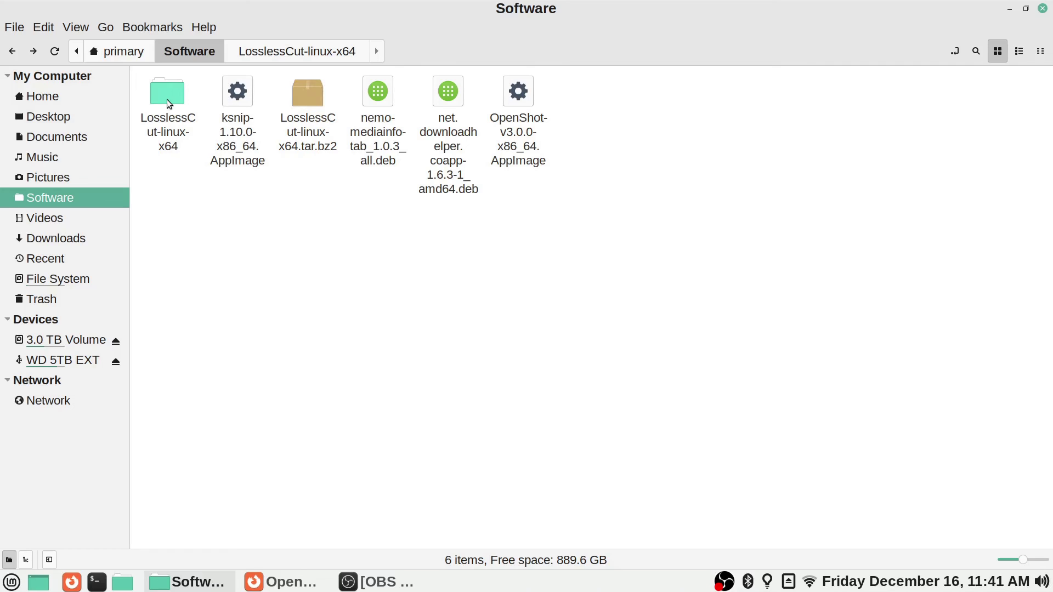
# Review the Extract Here option for LosslessCut-linux-x64.tar.bz2, and deselect the archive
pyautogui.click(308, 98)
pyautogui.rightClick(307, 97)
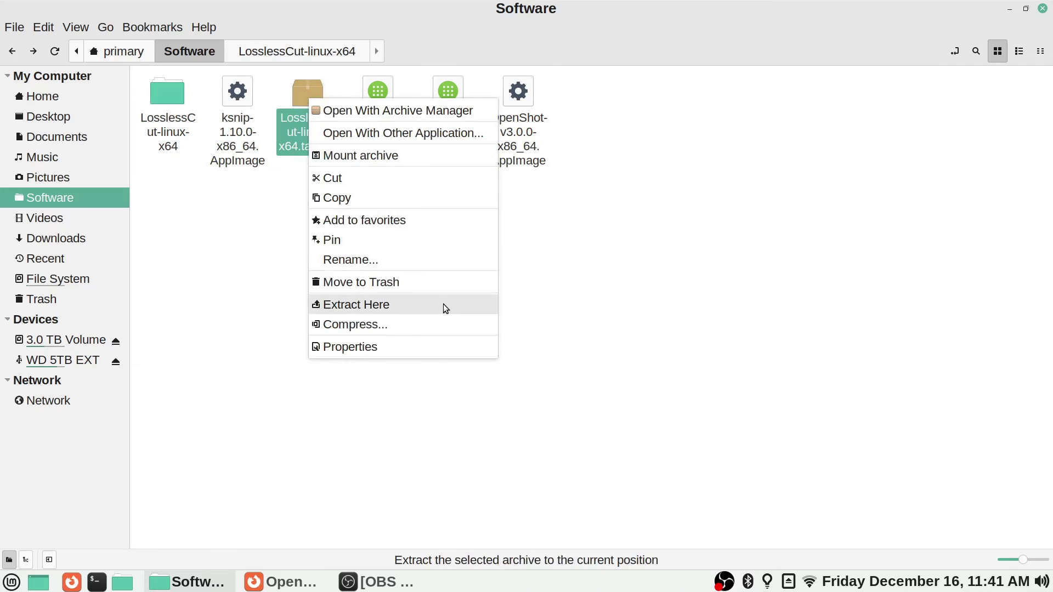
pyautogui.click(479, 310)
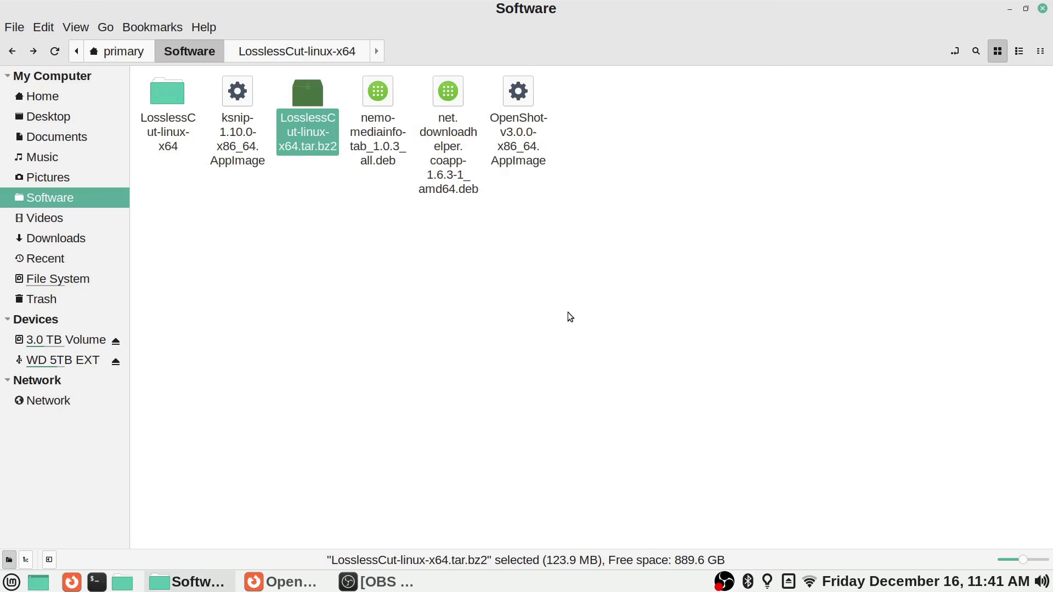
pyautogui.click(245, 218)
pyautogui.click(301, 119)
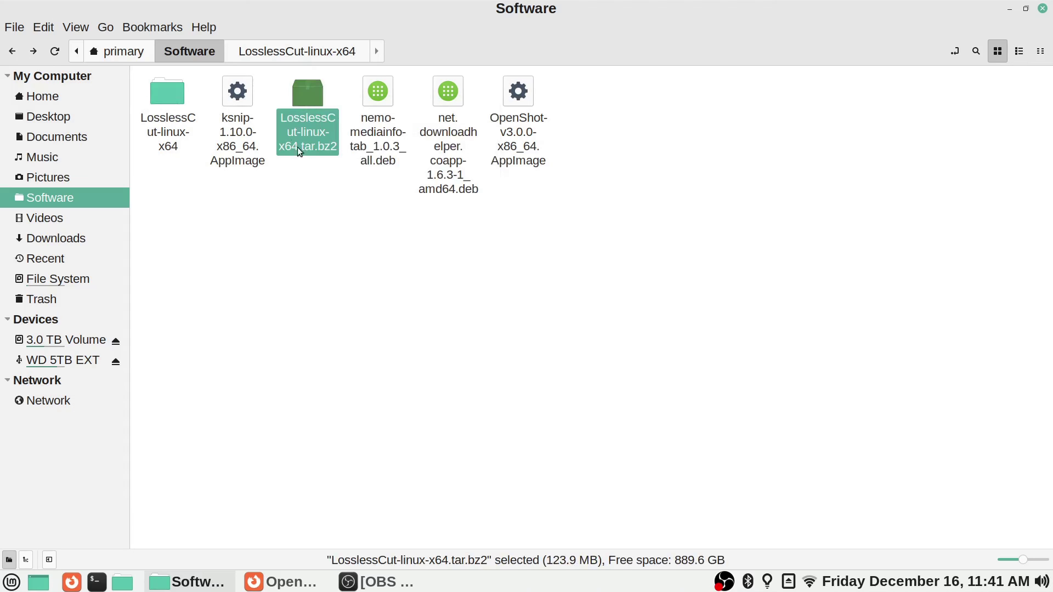
pyautogui.click(313, 181)
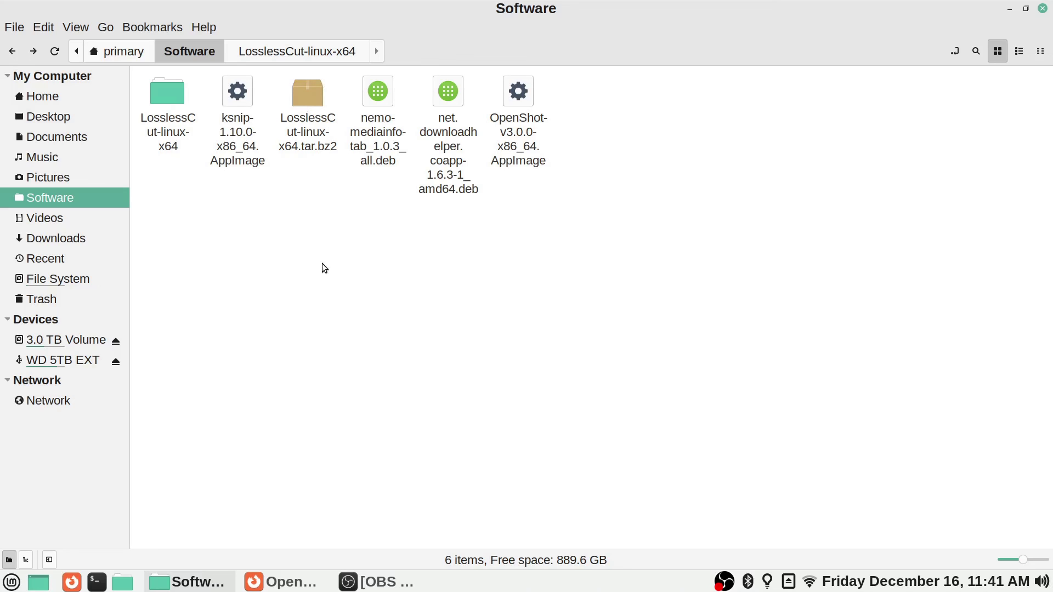
# Review the archive formats offered for compressing the LosslessCut-linux-x64 folder, and close the Compress dialog without creating an archive
pyautogui.rightClick(161, 97)
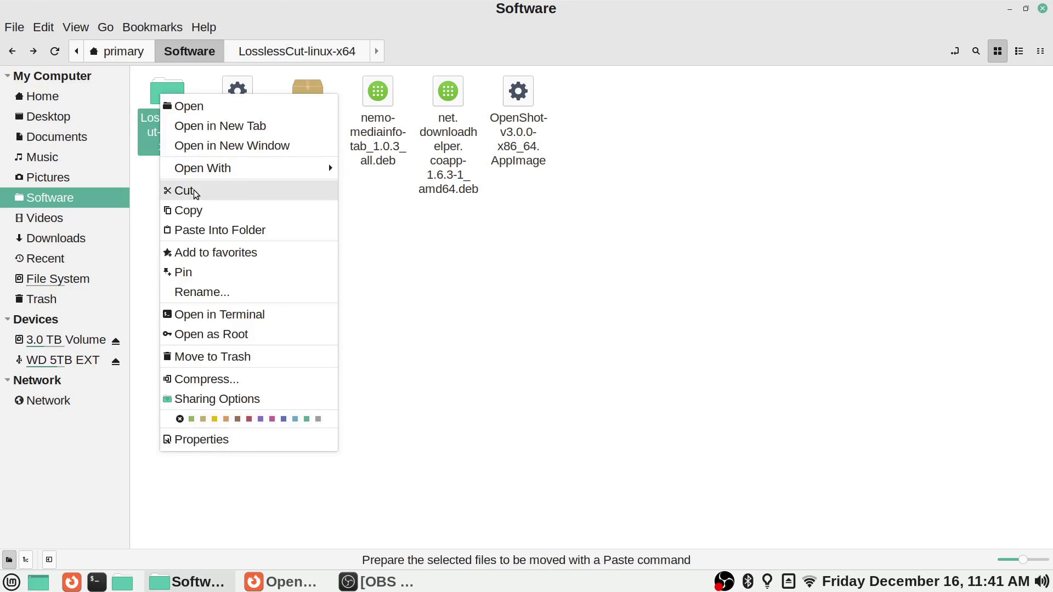
pyautogui.click(239, 379)
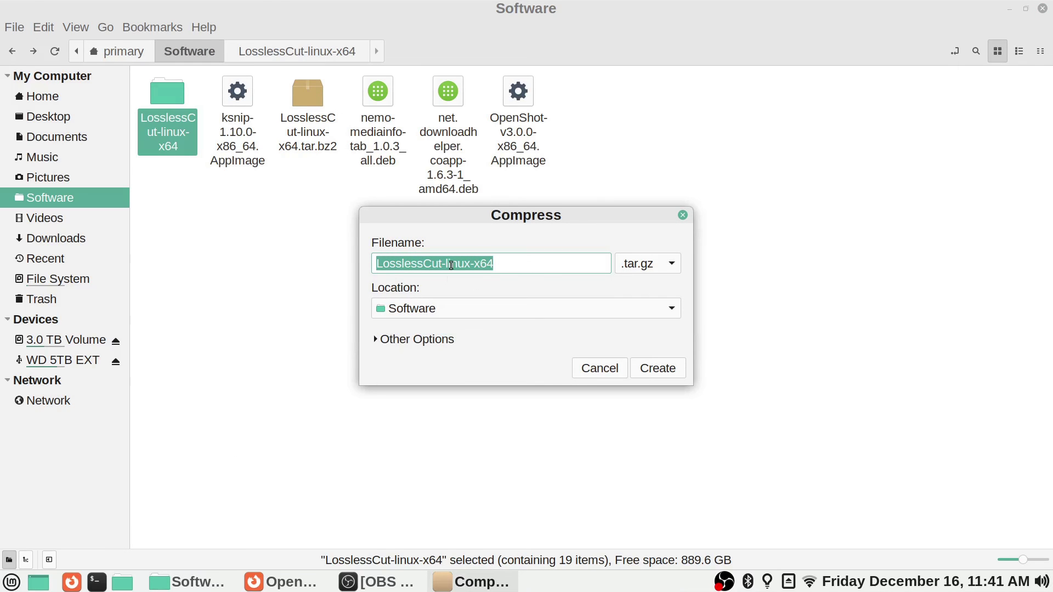
pyautogui.click(645, 273)
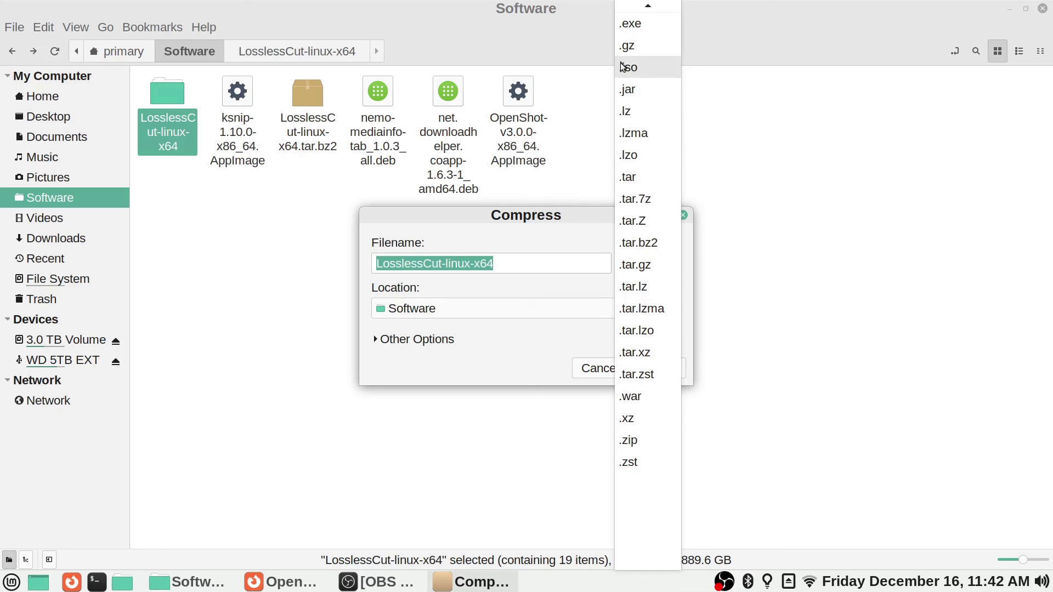
pyautogui.moveTo(632, 7)
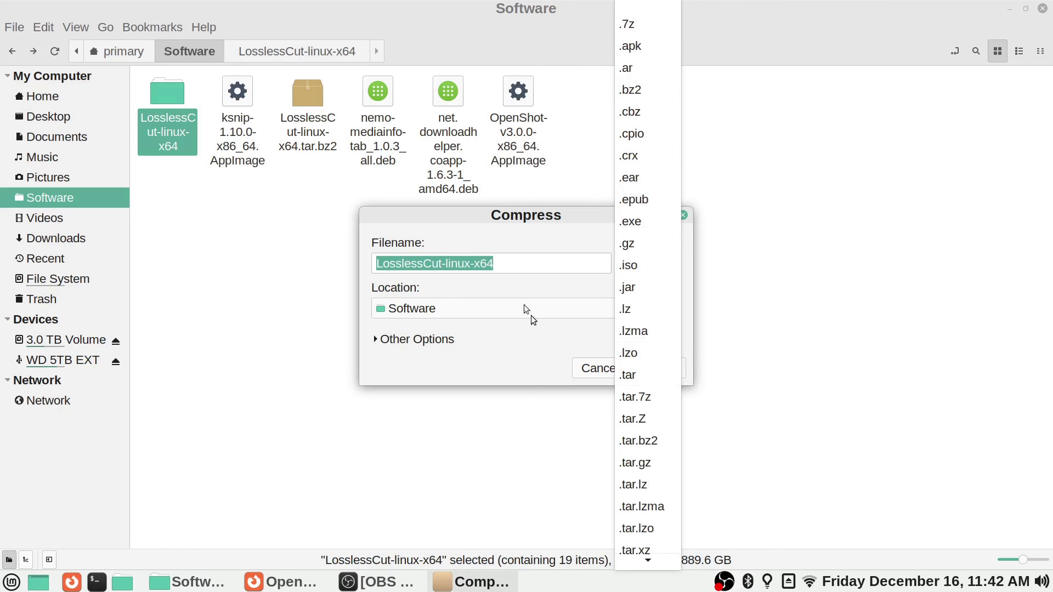
pyautogui.click(521, 351)
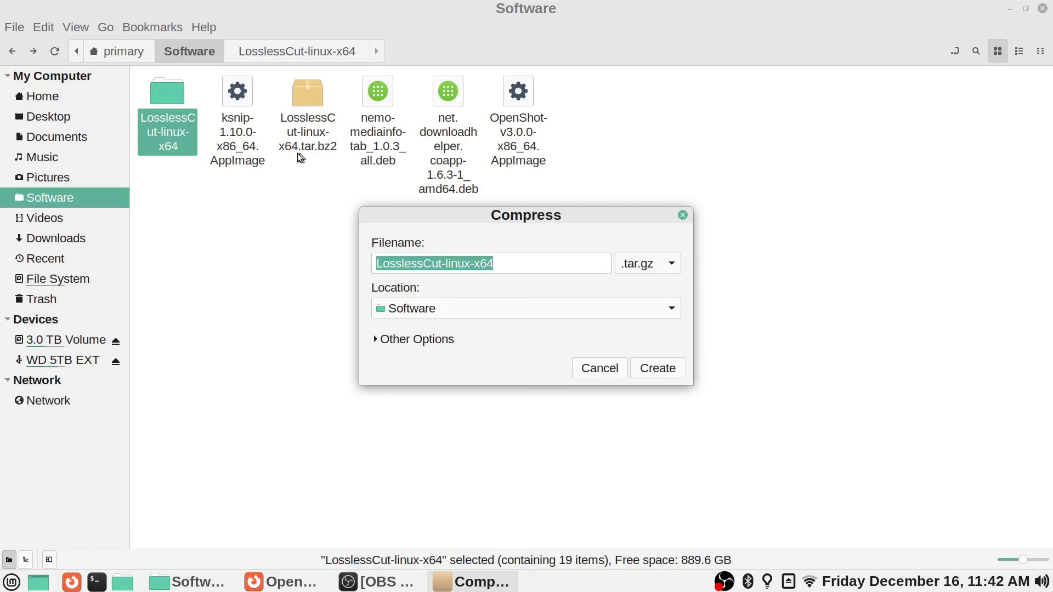
pyautogui.click(682, 215)
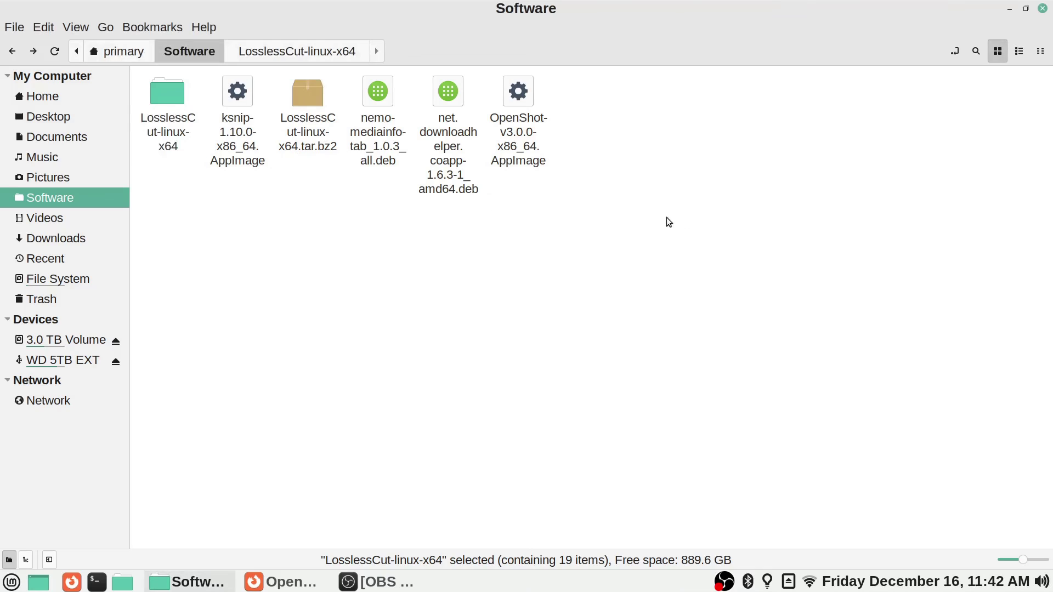
# Deselect the LosslessCut archive, view the OpenShot download page in Firefox, and return to the Software folder in the file manager
pyautogui.click(306, 107)
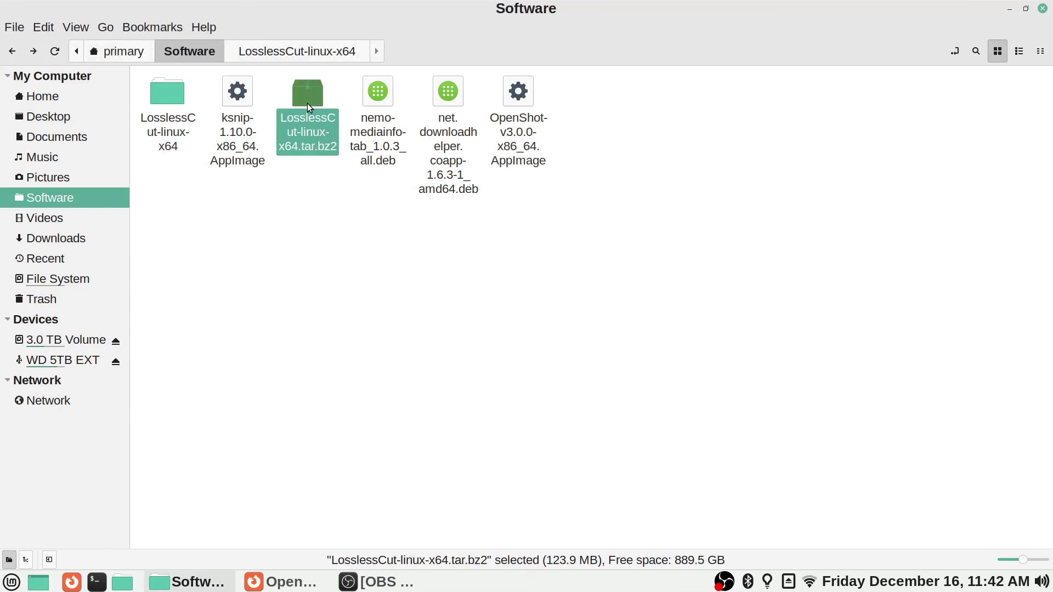
pyautogui.click(504, 275)
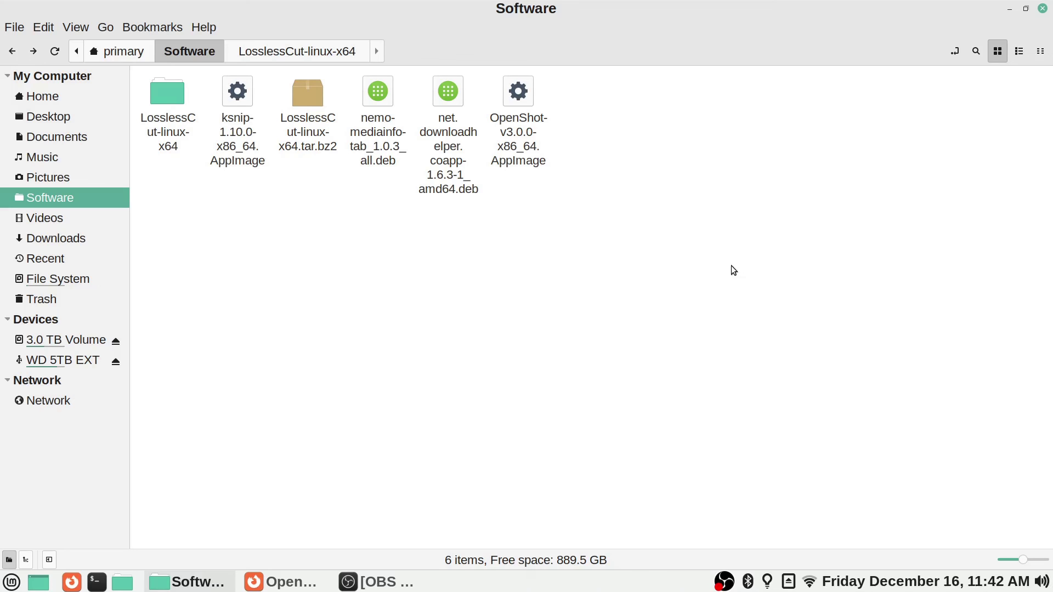
pyautogui.click(281, 582)
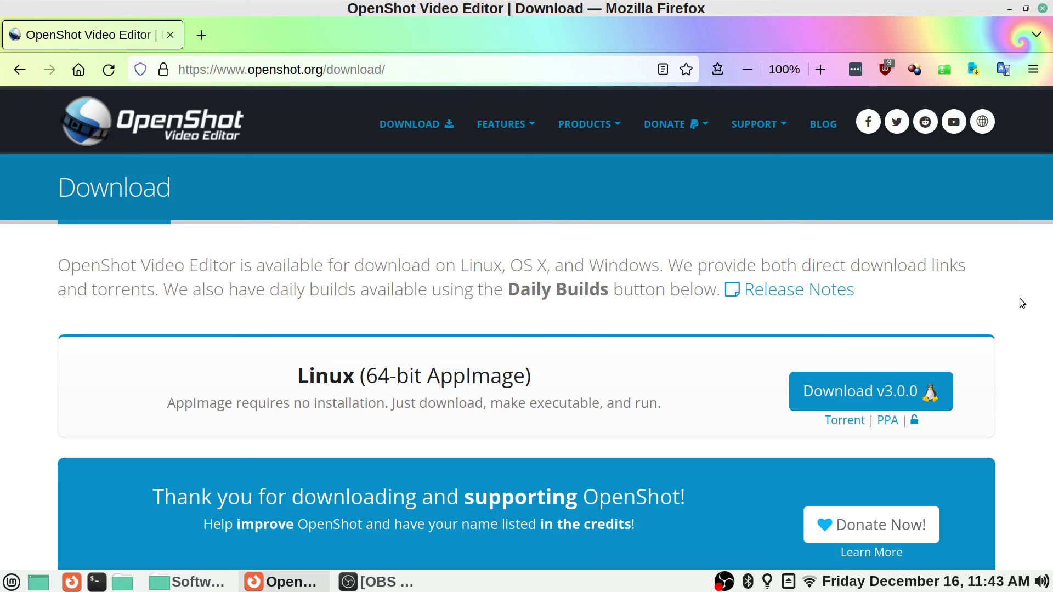
pyautogui.click(182, 586)
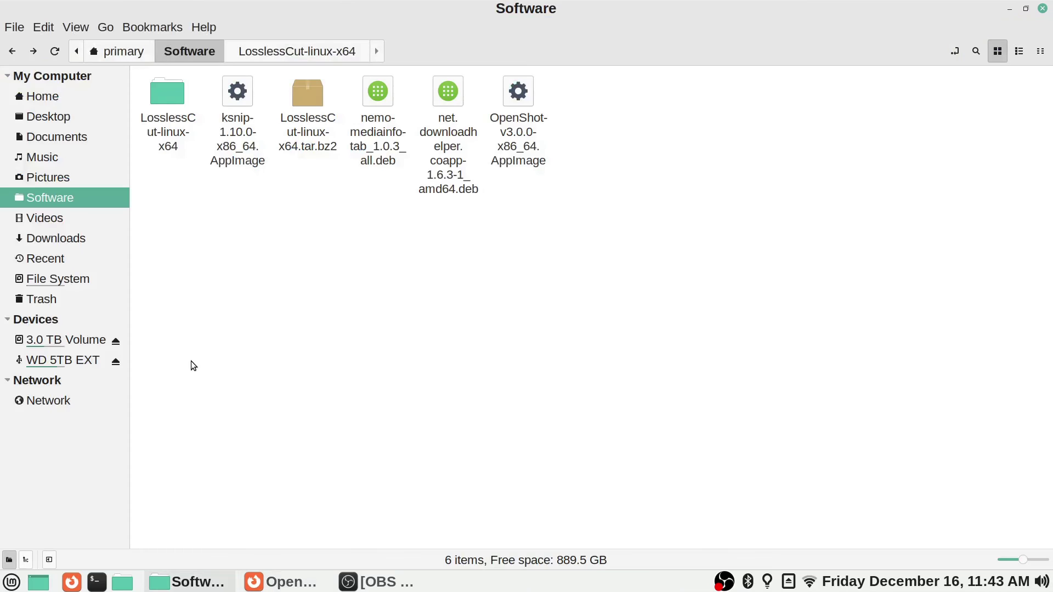